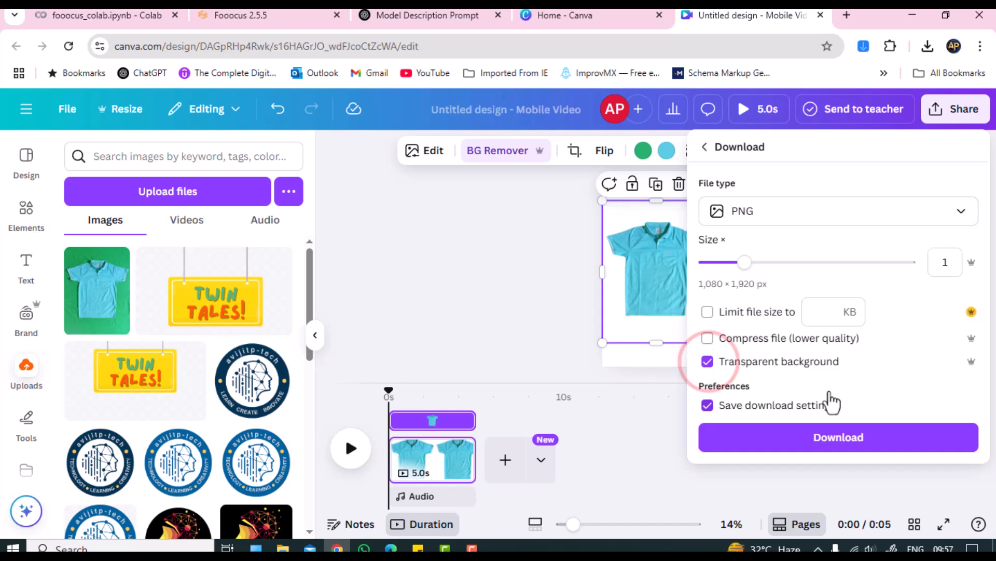
Step: Download the light-blue polo design from Canva as a PNG with a transparent background
left_click(840, 437)
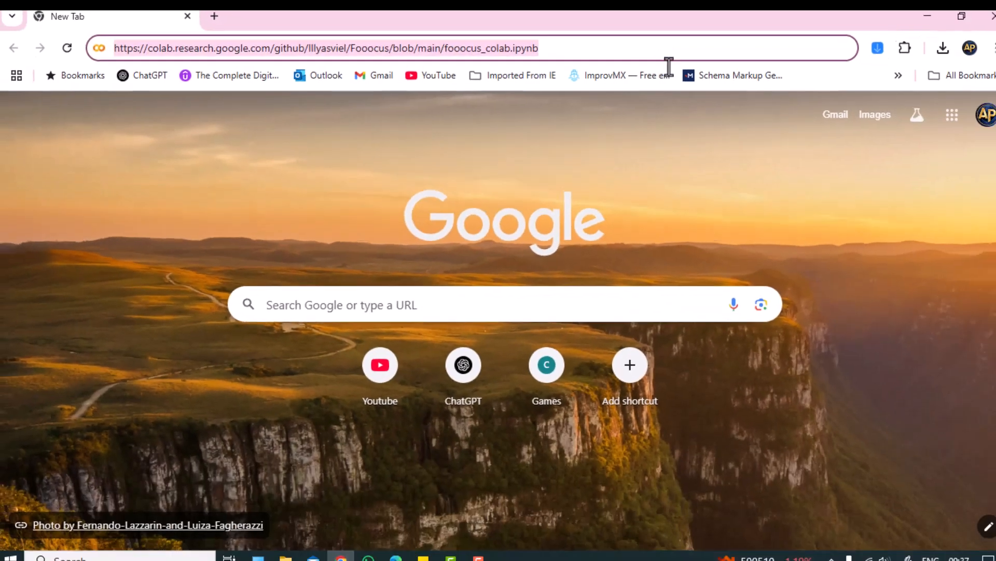
Step: Open the Fooocus Colab notebook and run its setup cell, accepting the GitHub warning with Run anyway
key("Return")
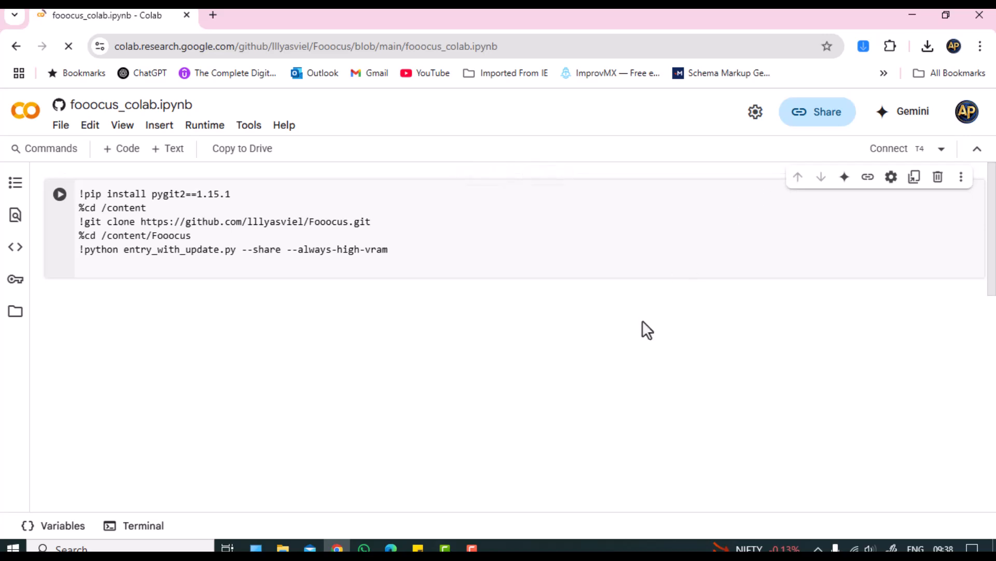
left_click(60, 194)
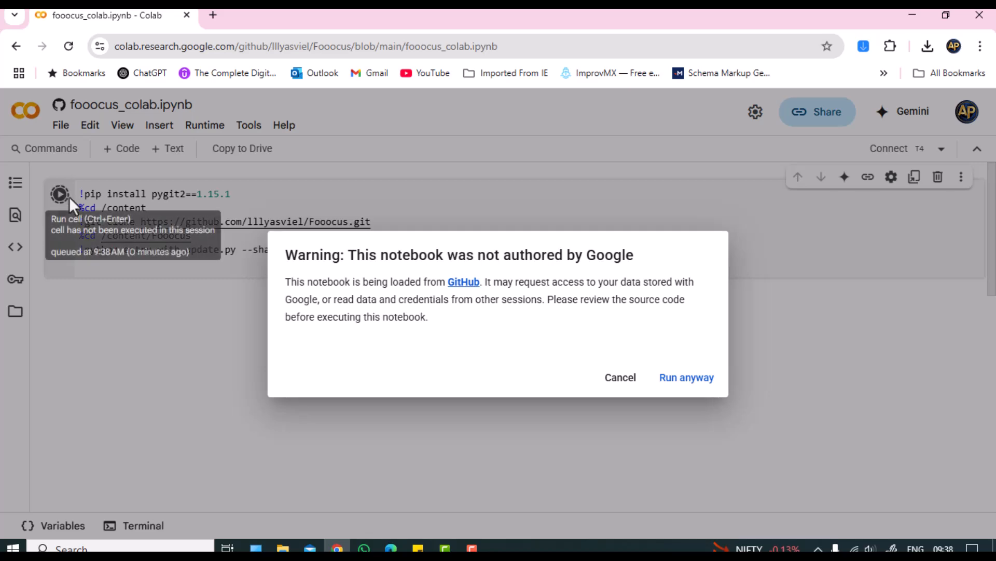
left_click(695, 384)
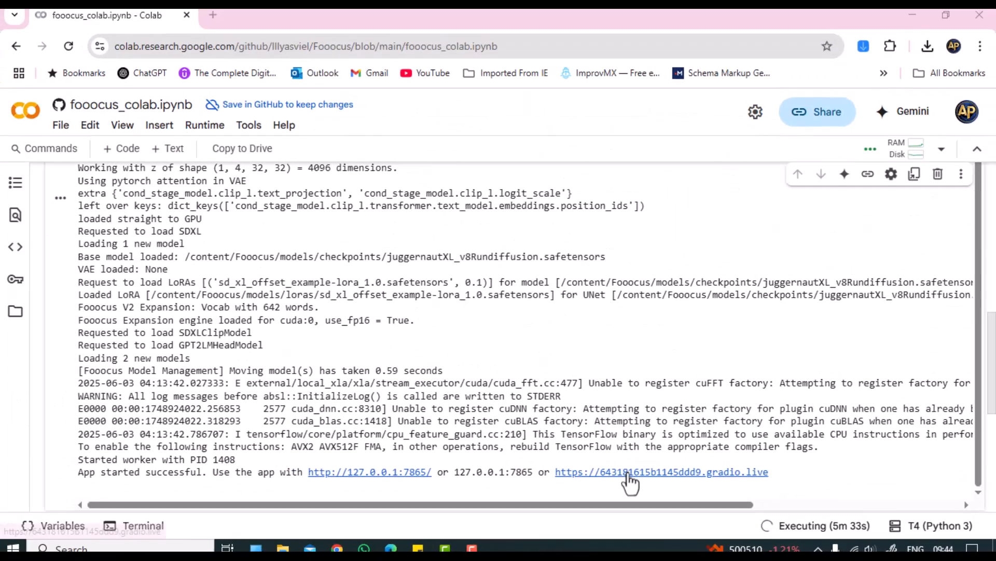
Step: Open the Fooocus gradio.live app and turn on the Input Image and Advanced options
left_click(628, 473)
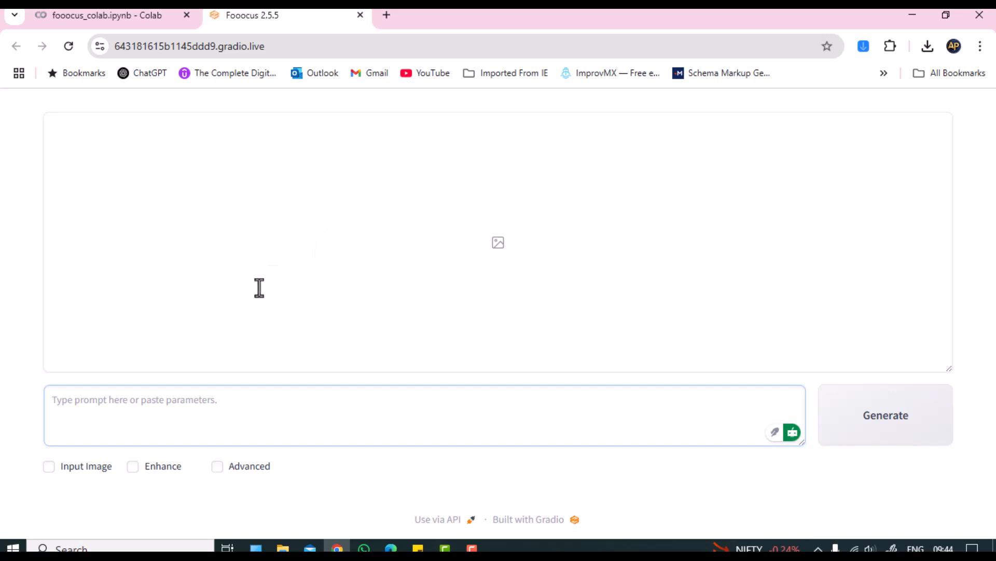
left_click(48, 467)
scroll(48, 472, "down", 4)
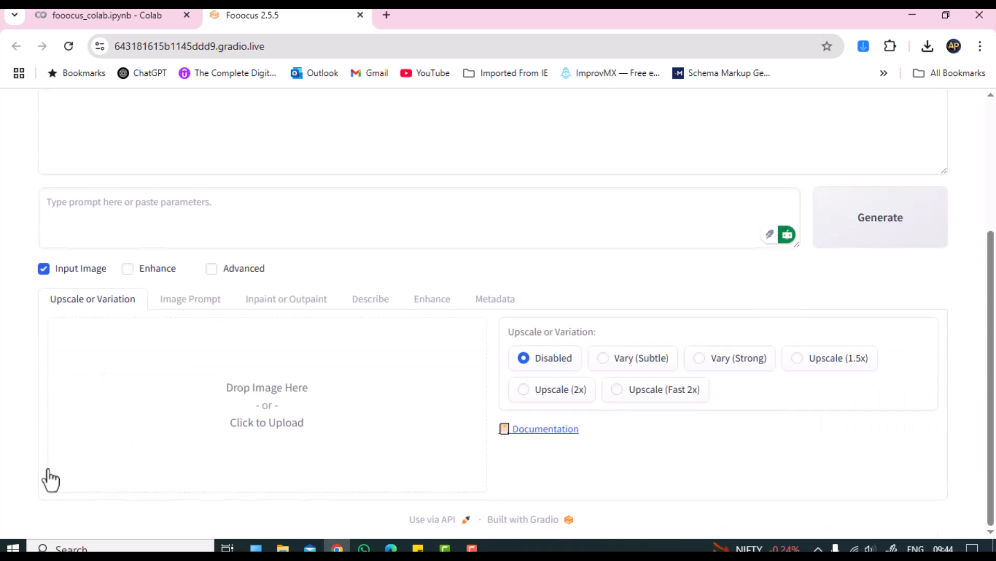
left_click(213, 270)
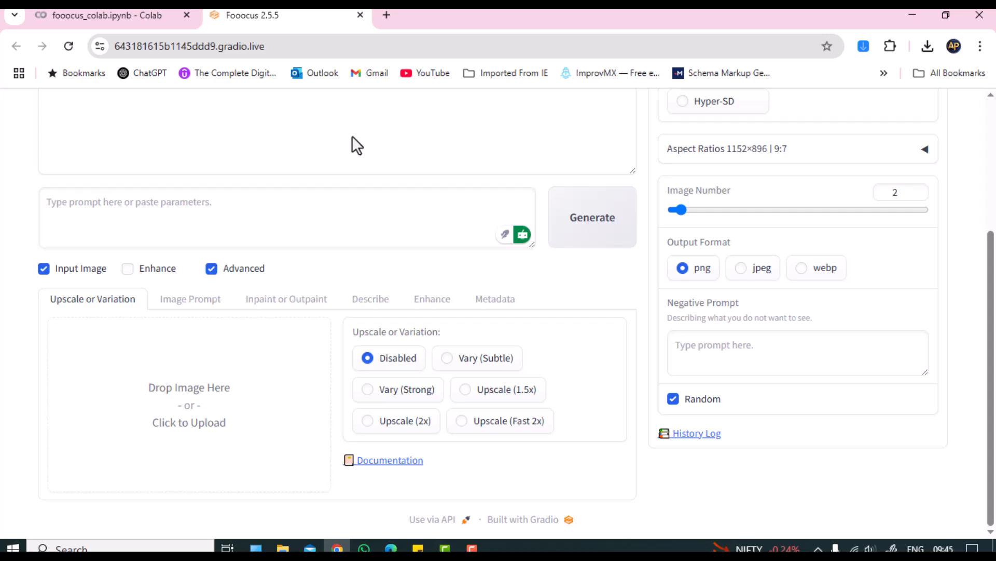
Step: Search Google Images for 'male indian model wearing t shirt' and preview a dark grey T-shirt photo
left_click(387, 16)
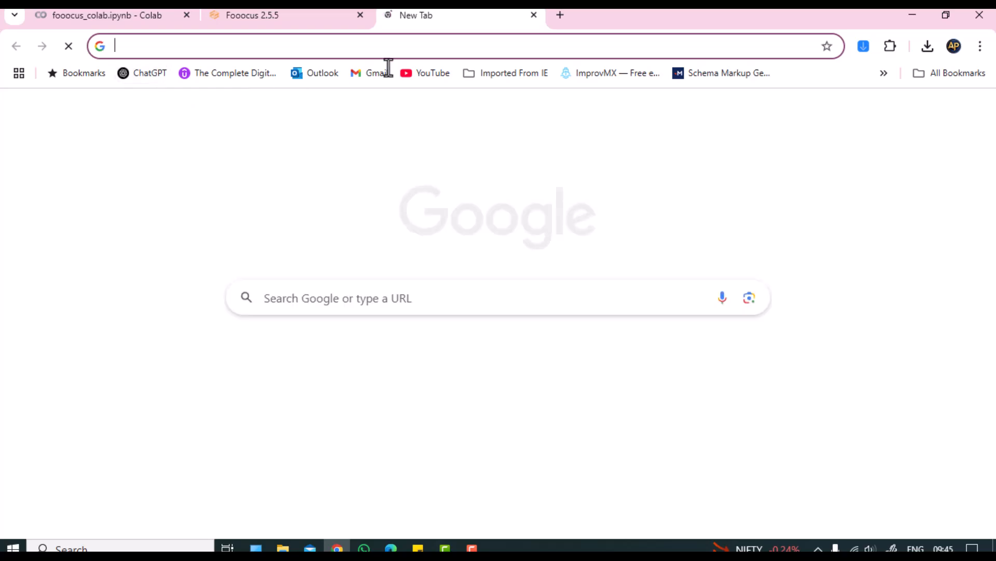
left_click(522, 50)
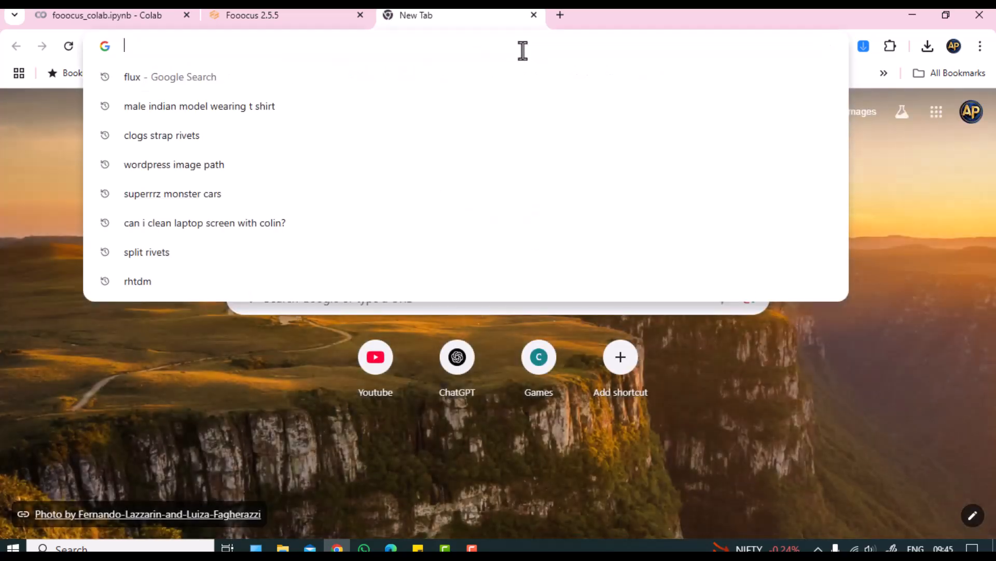
type("male")
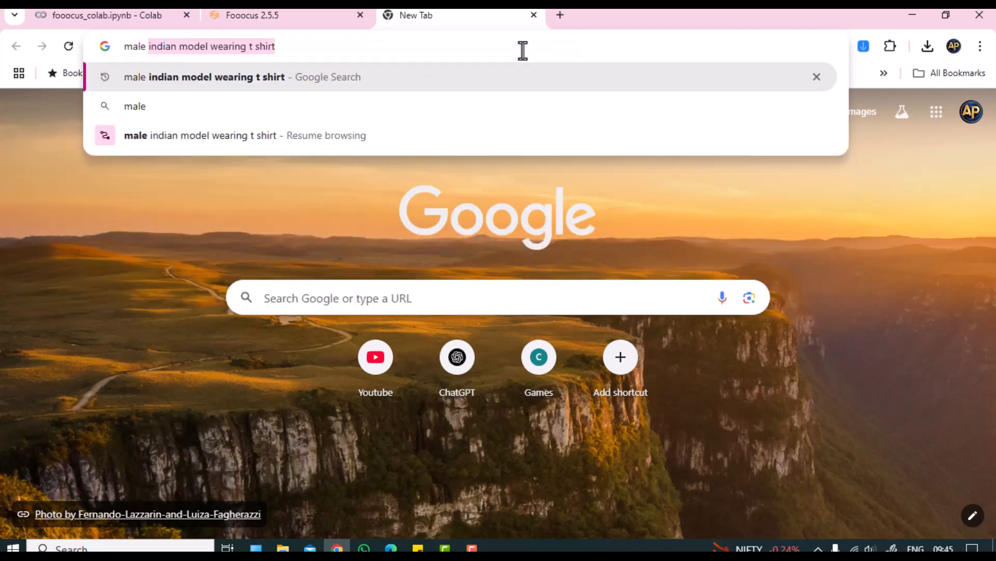
key("Right")
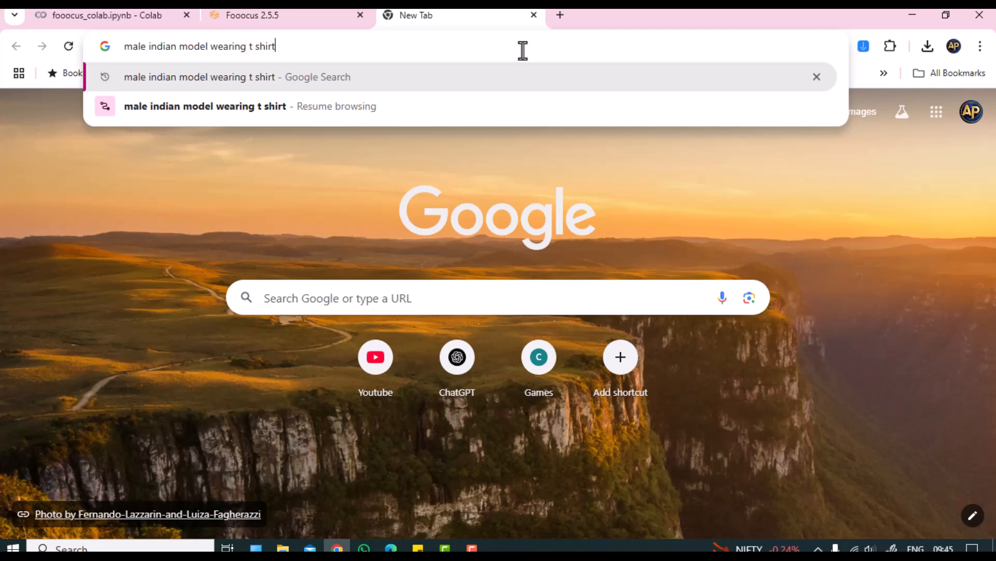
key("Return")
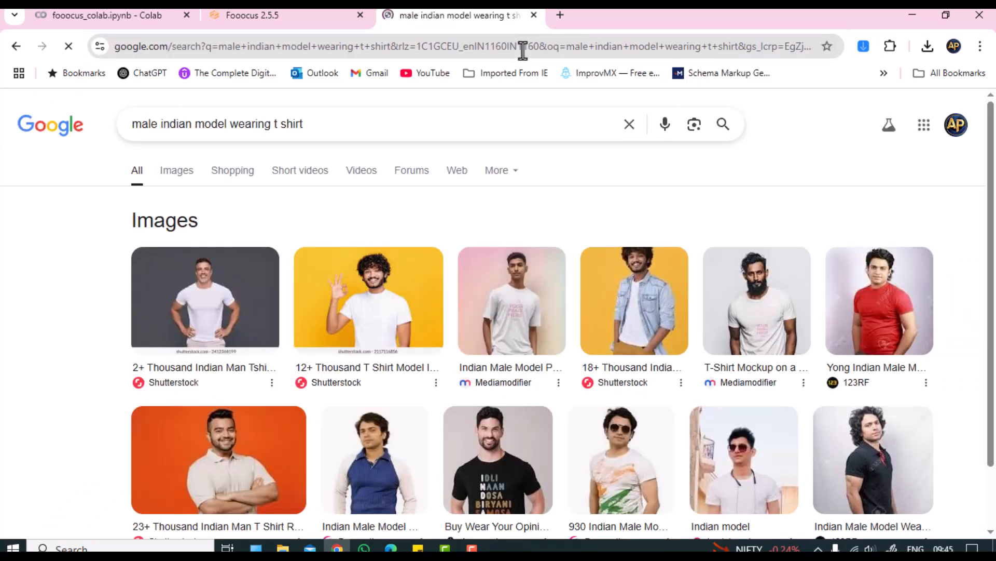
left_click(177, 176)
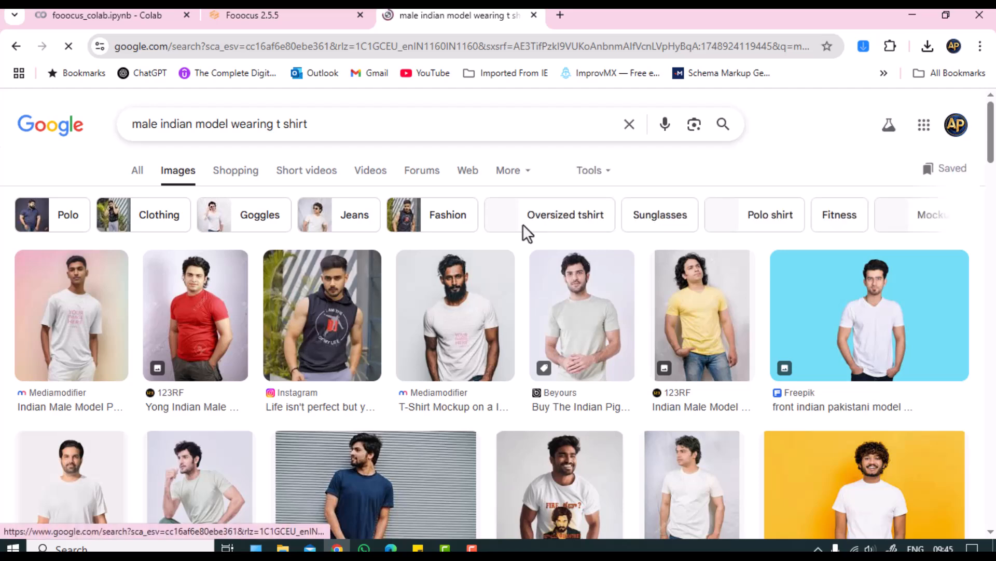
scroll(525, 227, "down", 1)
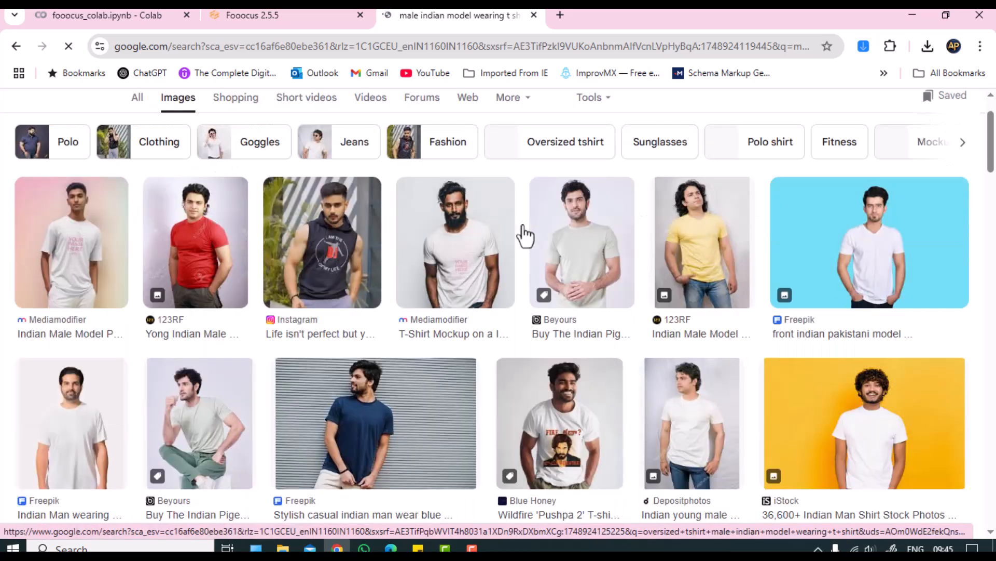
scroll(523, 231, "down", 1)
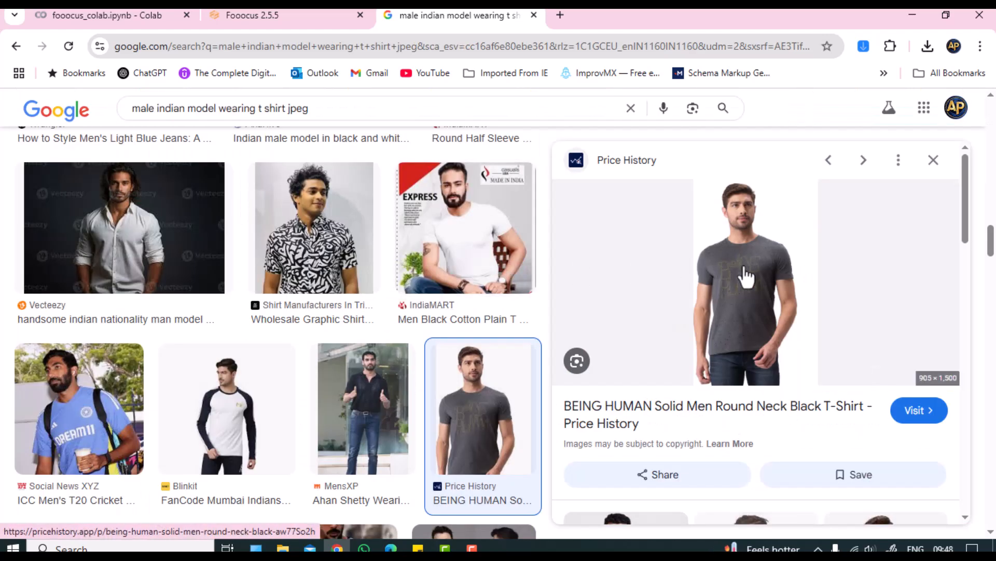
Step: Open the grey T-shirt model photo at full size and save it to the Desktop as WEBP
right_click(746, 275)
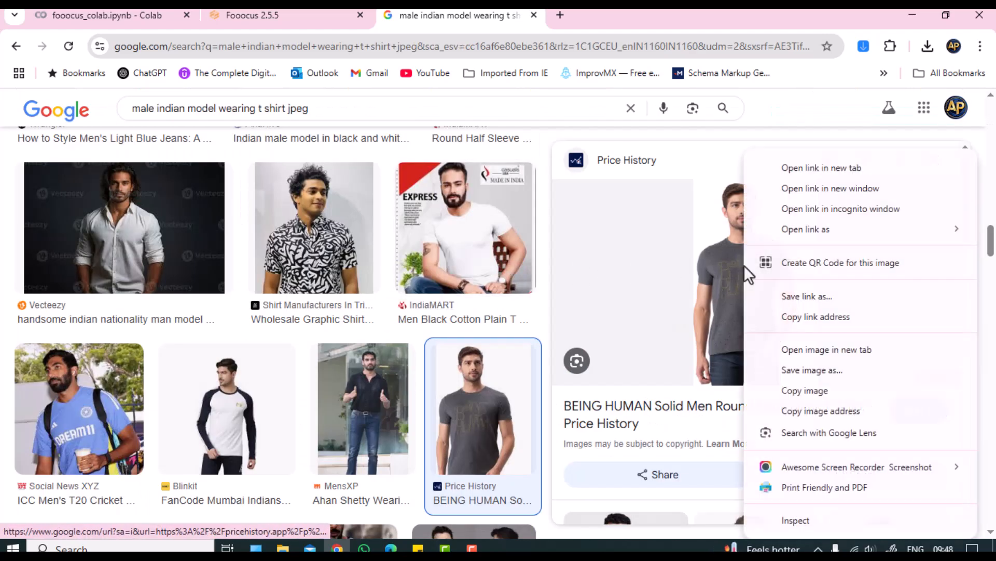
left_click(824, 351)
left_click(602, 16)
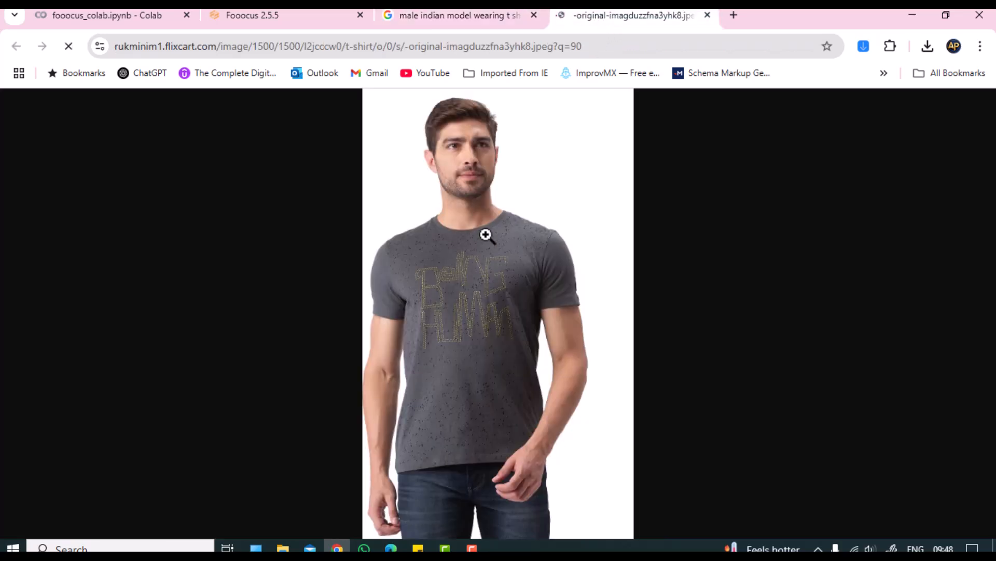
left_click(529, 221)
right_click(547, 188)
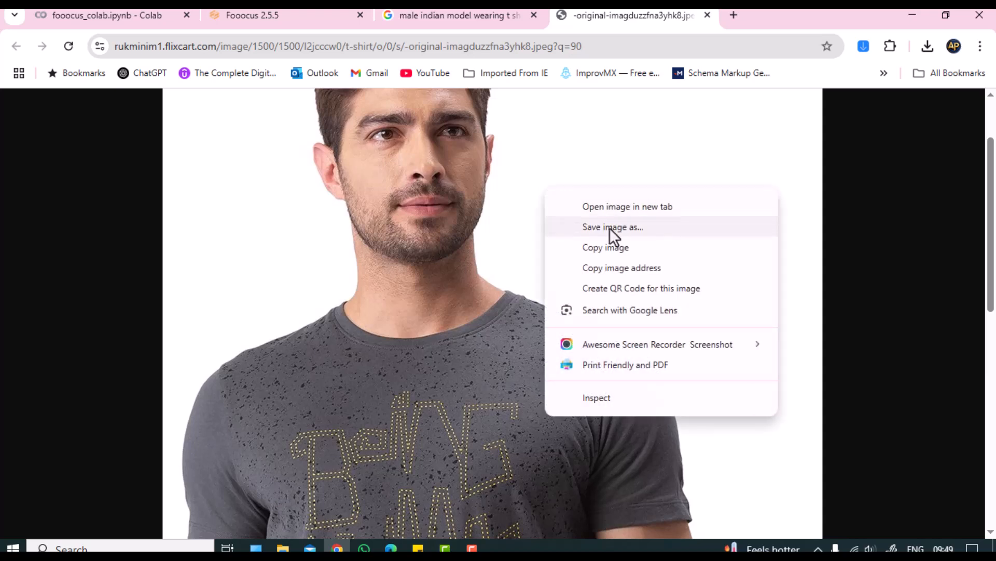
left_click(610, 229)
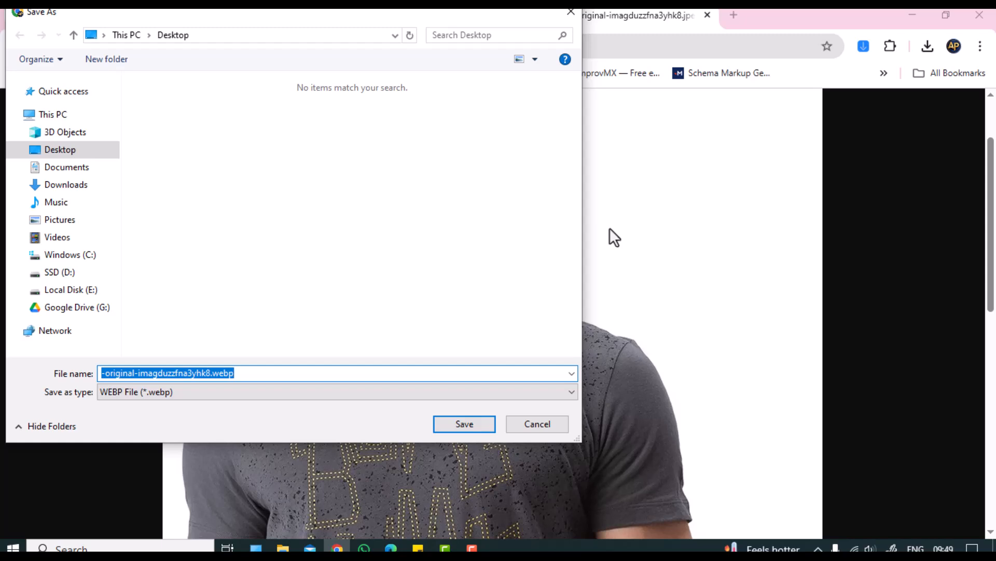
left_click(475, 426)
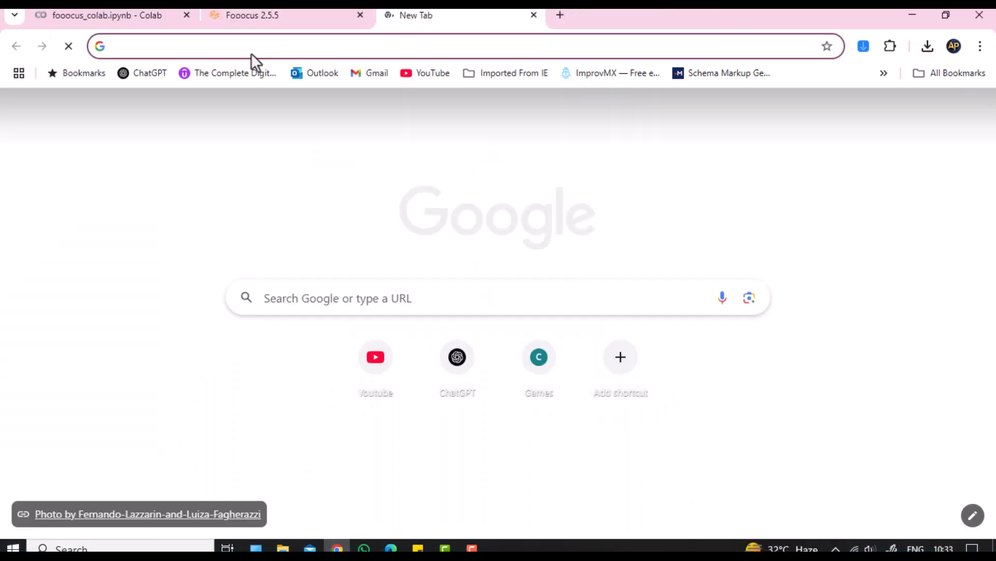
Step: Open ChatGPT in a new tab, then check the saved WEBP photo from the desktop and close its tab
left_click(148, 76)
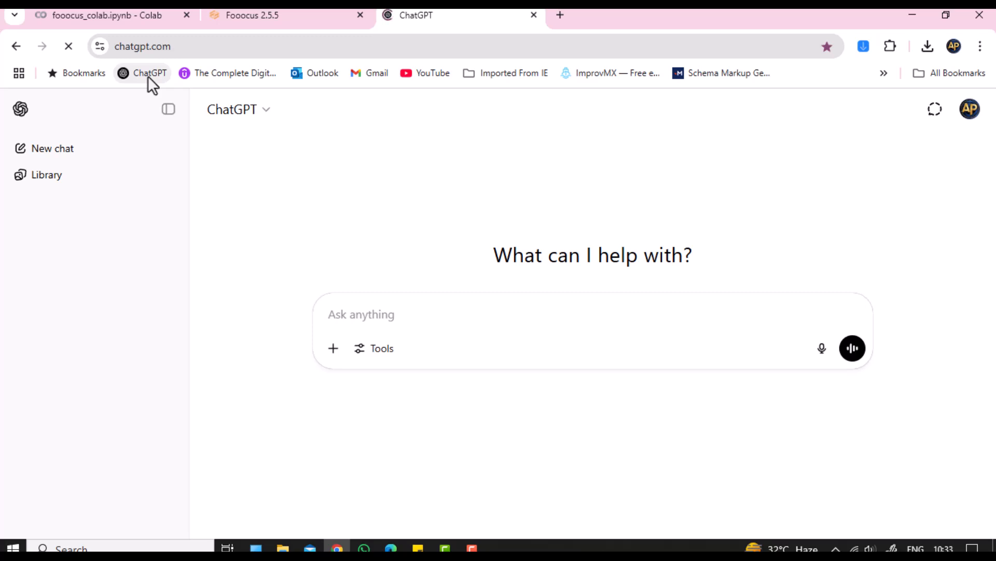
left_click(912, 15)
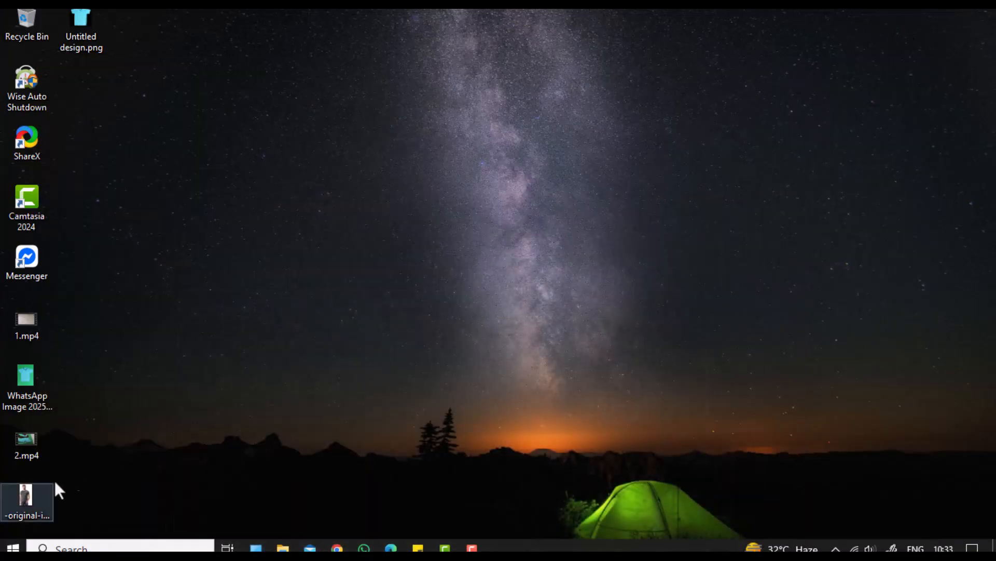
left_click(30, 495)
double_click(29, 494)
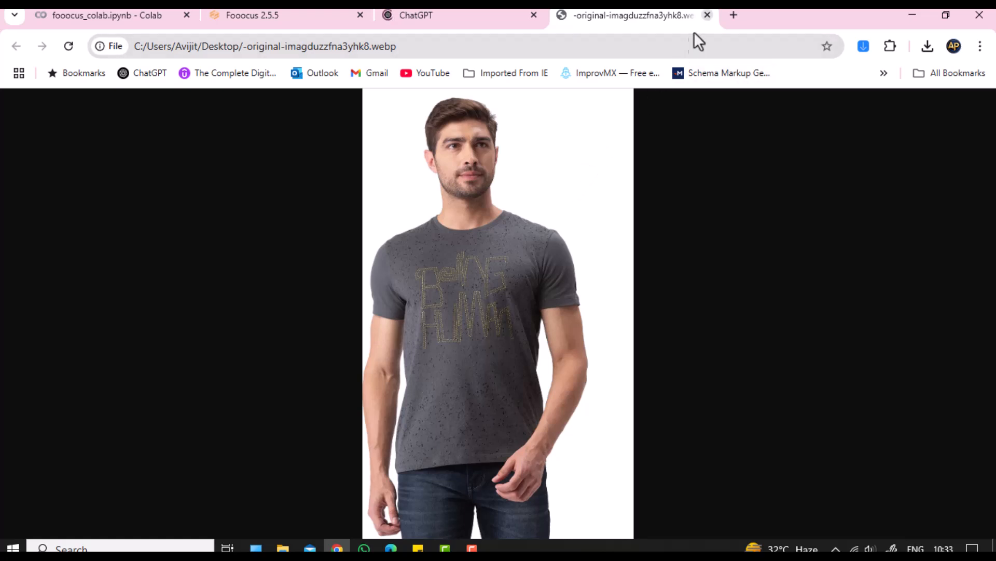
left_click(708, 16)
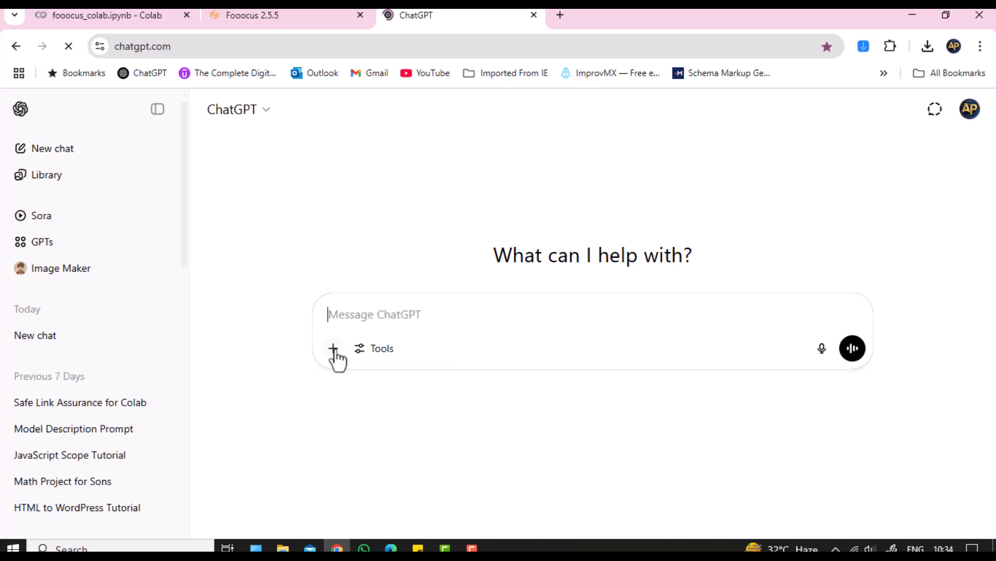
Step: Attach the saved grey T-shirt model photo to the ChatGPT message
left_click(334, 348)
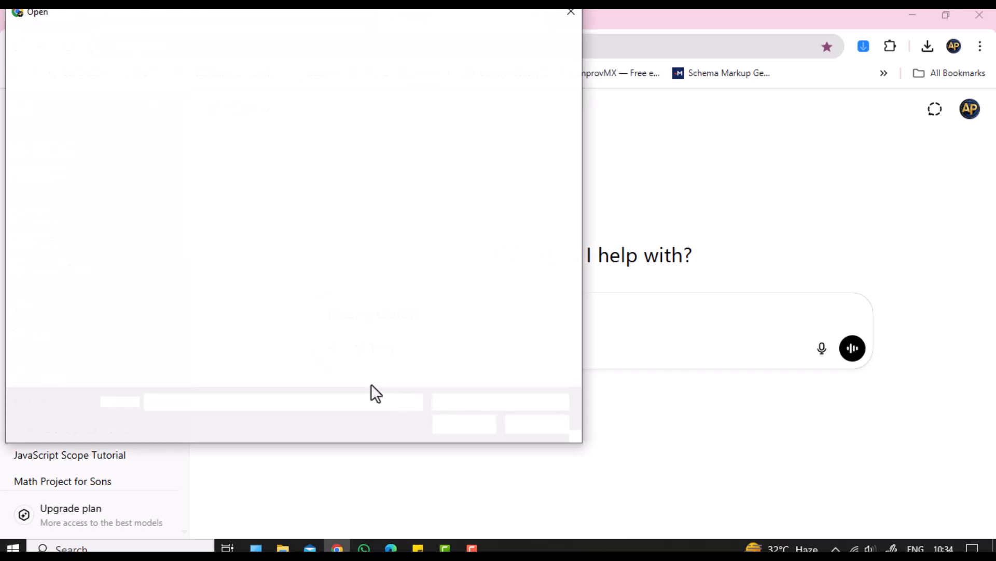
left_click(530, 119)
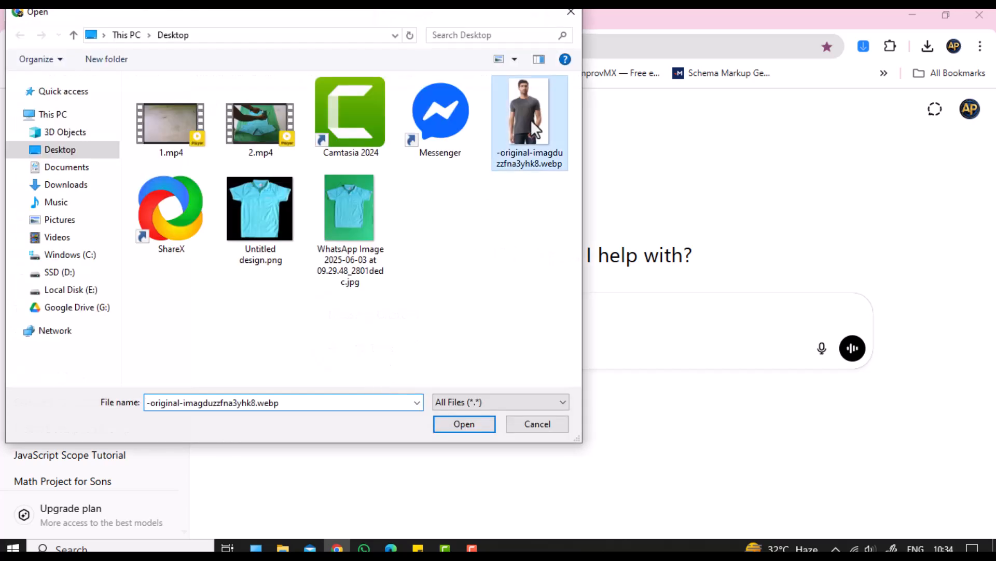
left_click(458, 427)
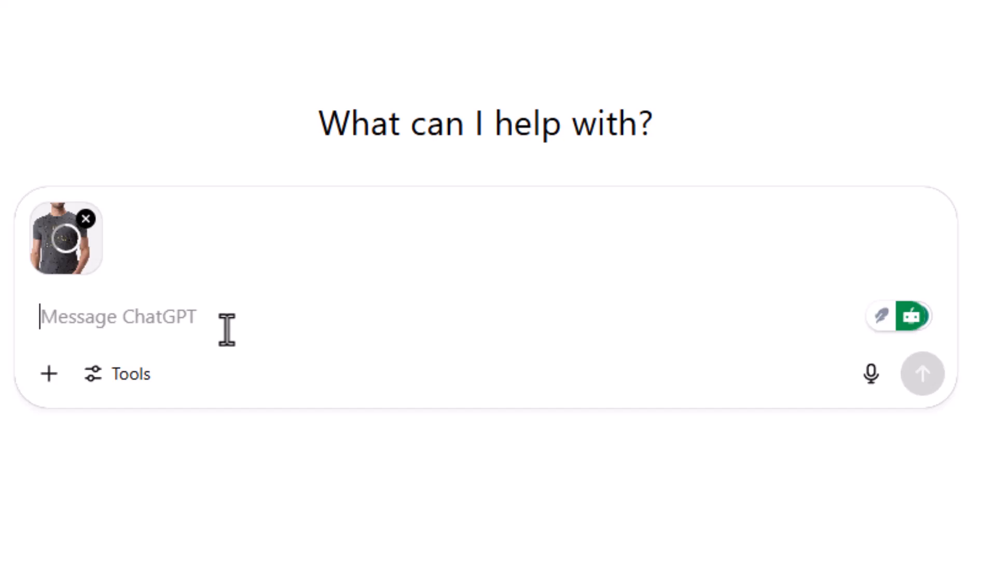
Step: Write the request 'generate a prompt description for the model in the image'
type("generate a ")
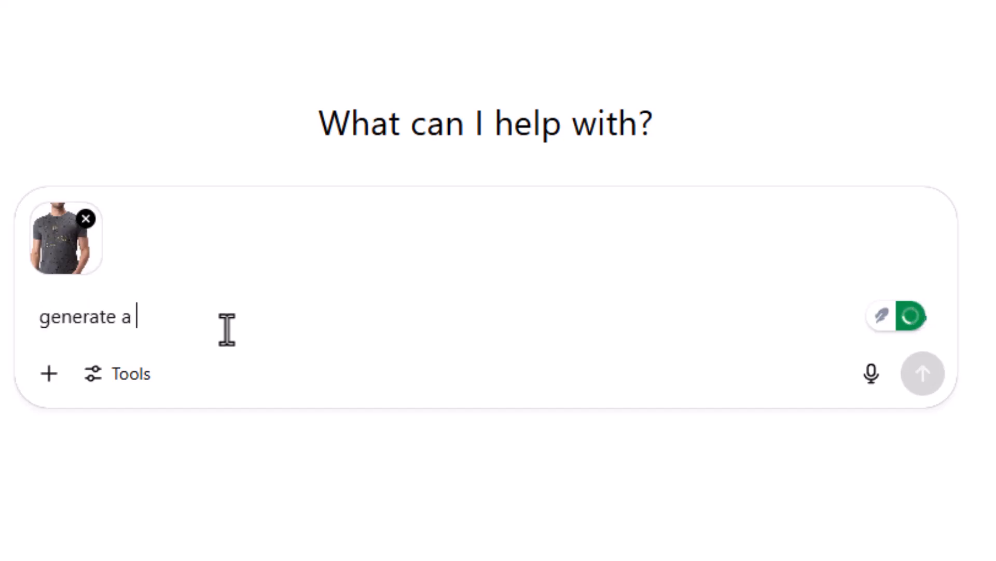
type("promp descr")
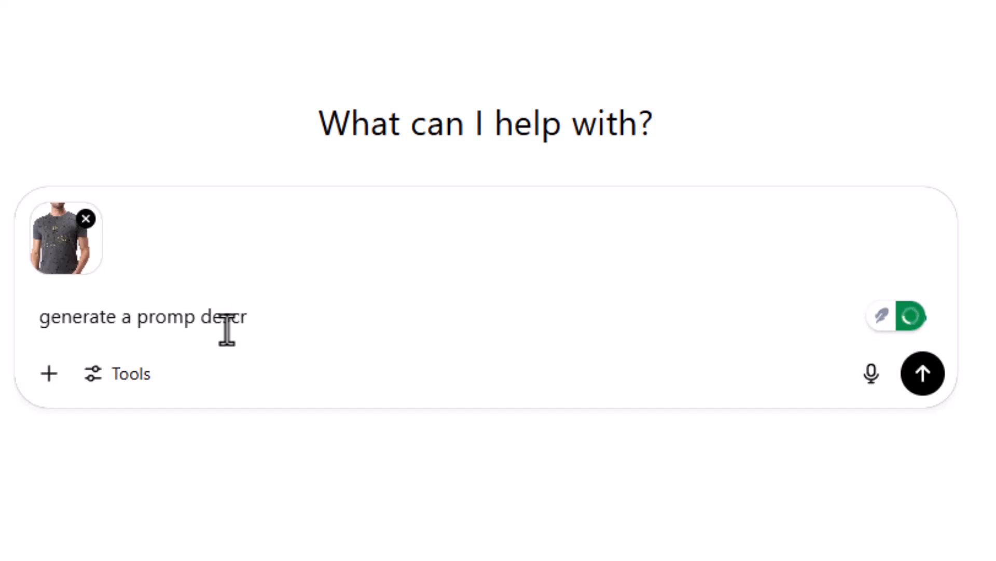
type("iop")
key("BackSpace")
key("BackSpace")
type("ption for the ")
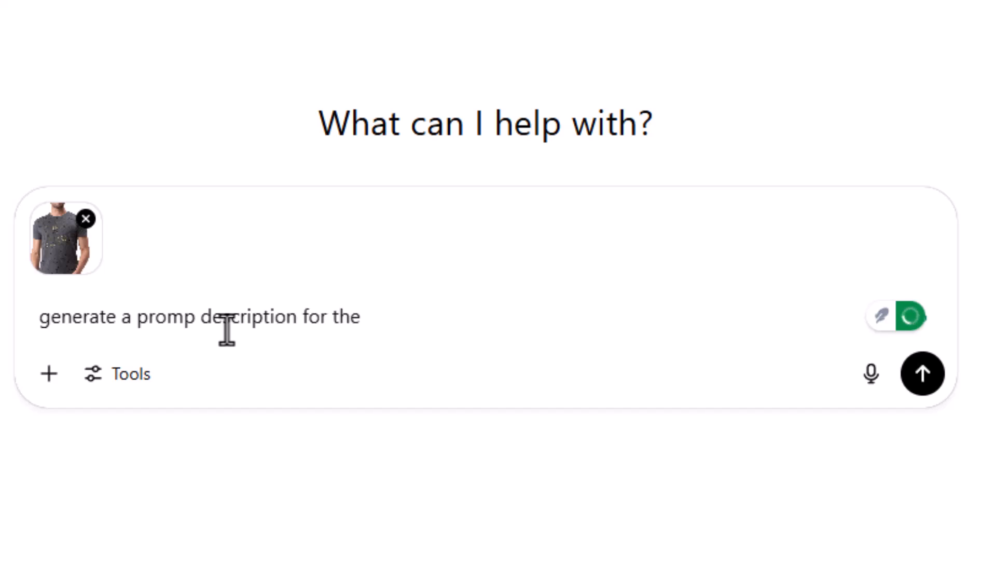
type("model in the image")
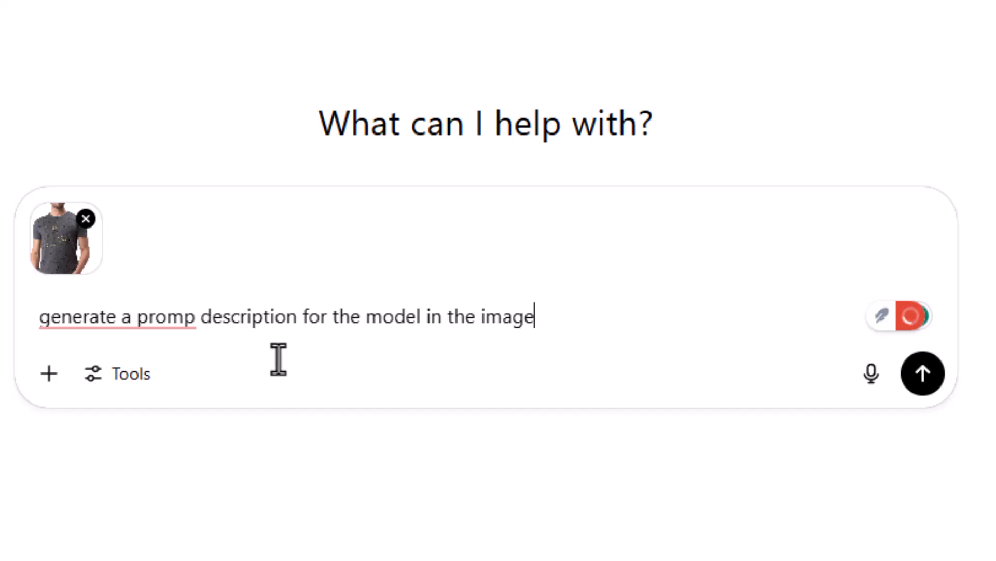
type("t")
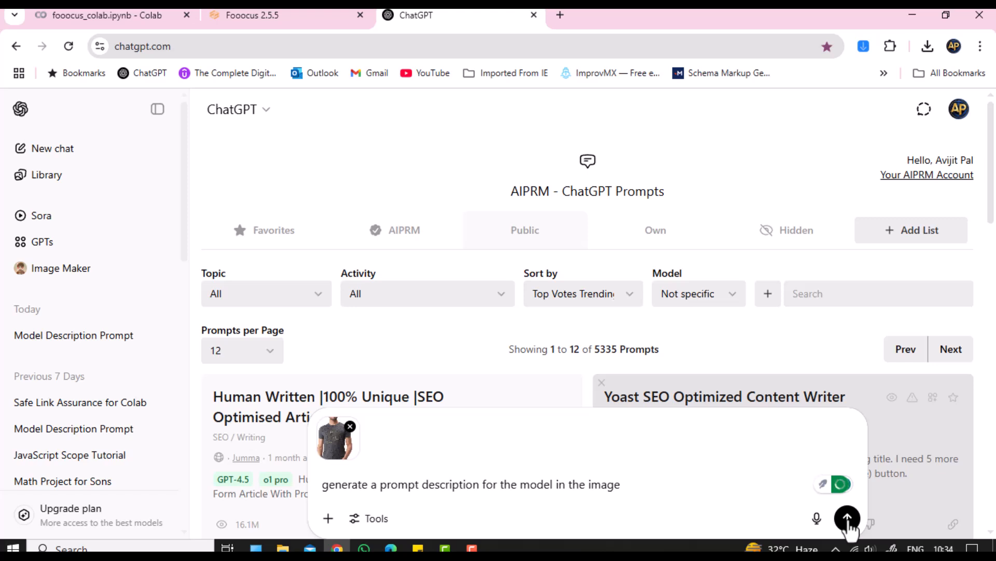
Step: Send the photo and request, then select the Prompt Description paragraph in ChatGPT's reply
left_click(847, 519)
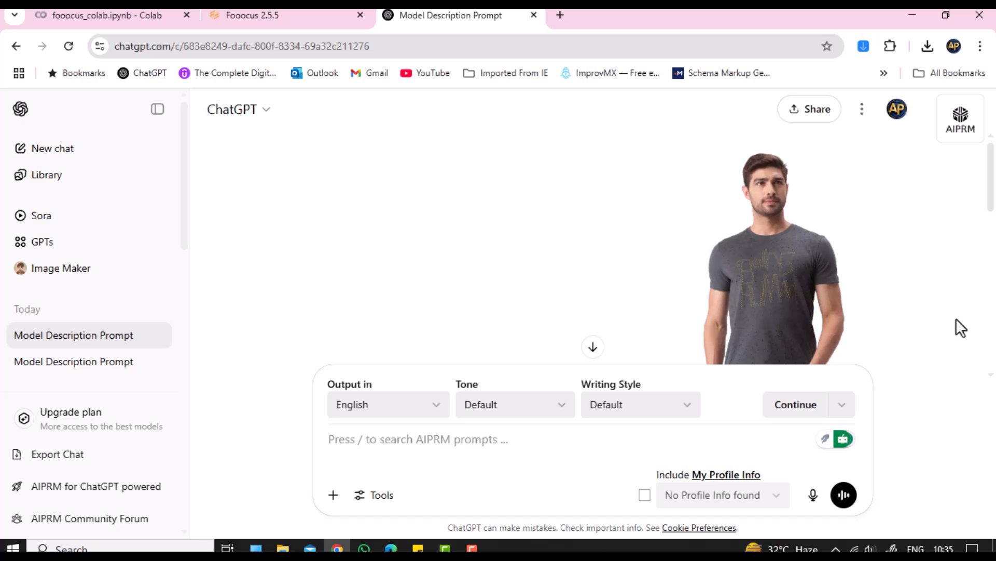
scroll(956, 319, "down", 10)
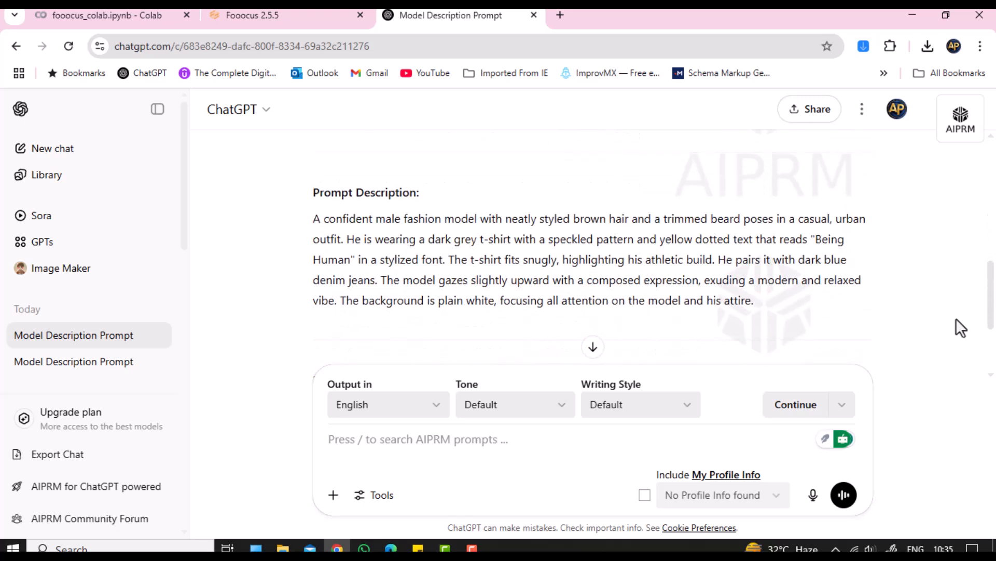
left_click_drag(313, 218, 762, 324)
key("ctrl+c")
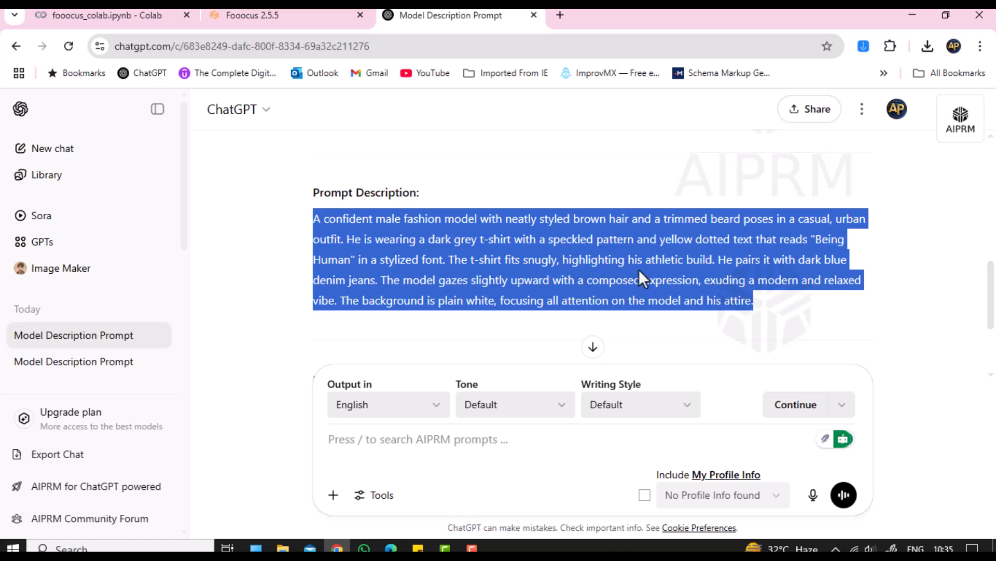
Step: Paste the copied ChatGPT model description into the Fooocus prompt box
left_click(232, 13)
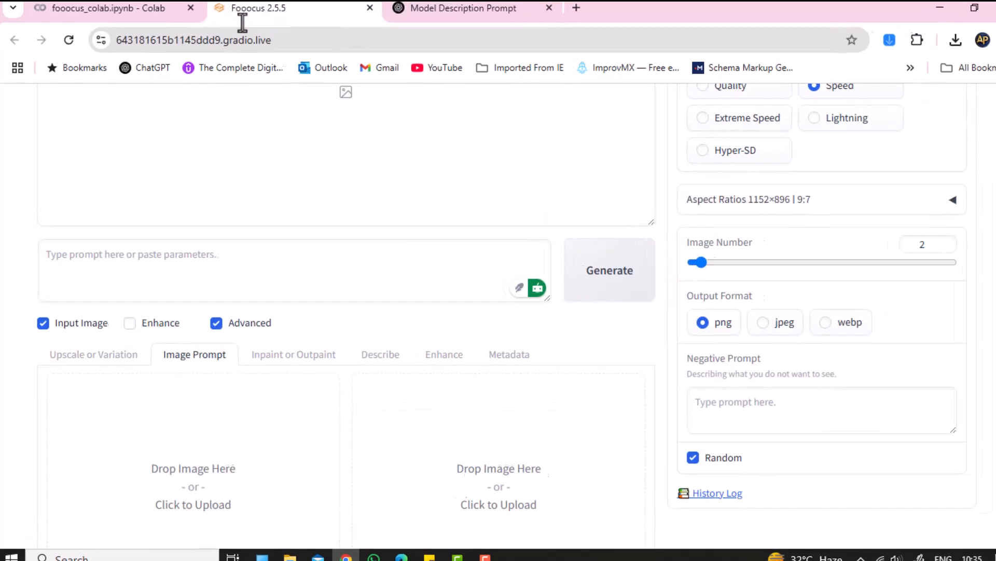
left_click(294, 263)
key("ctrl+v")
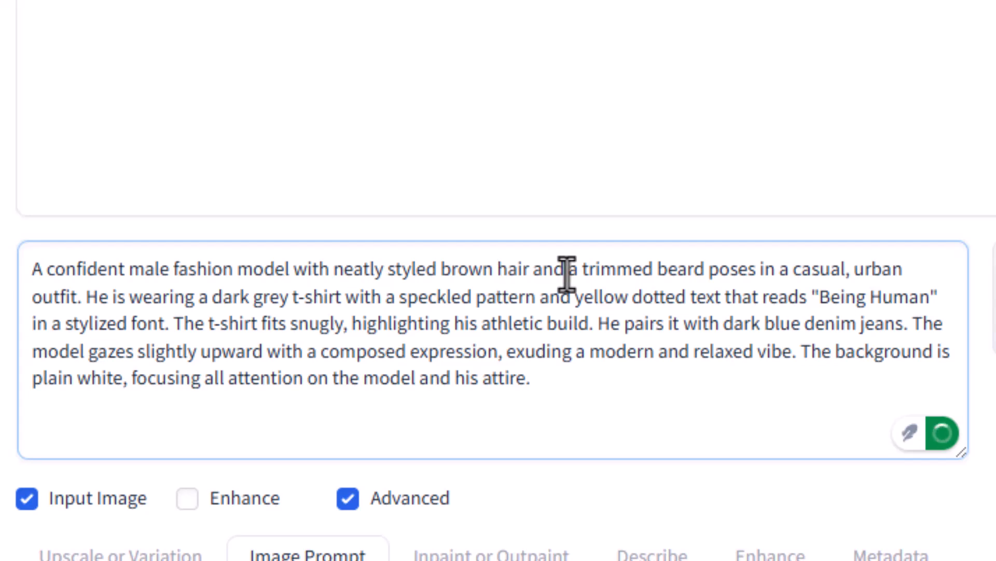
Step: Replace 'a trimmed beard poses' with 'clean shaved face.' in the prompt
left_click_drag(567, 273, 756, 280)
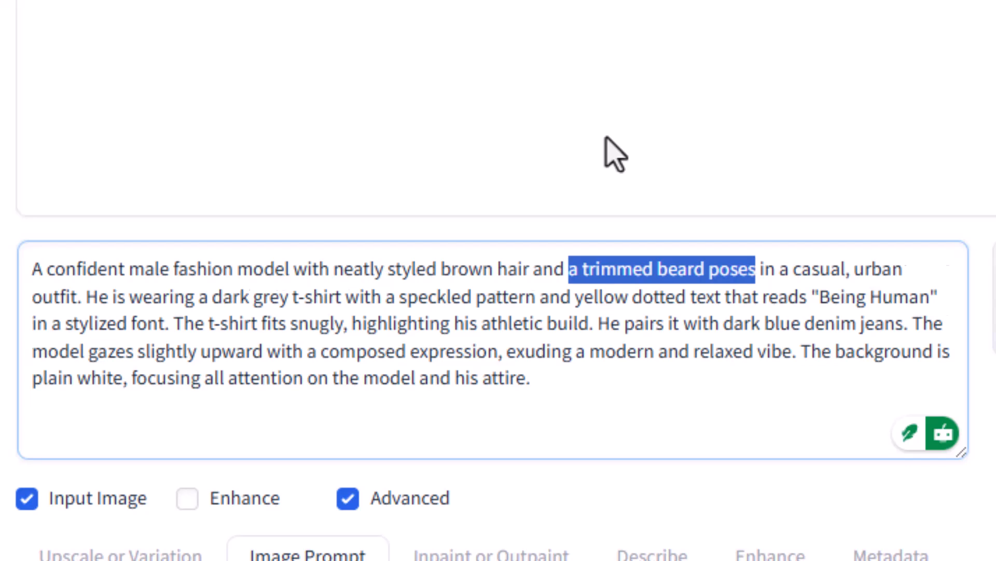
type("clean shaves")
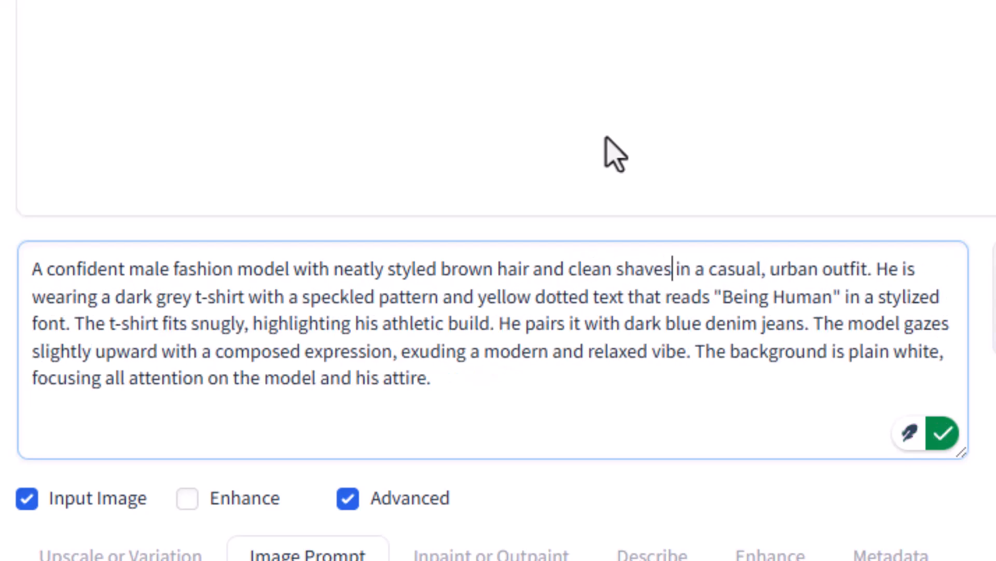
key("BackSpace")
type("d face")
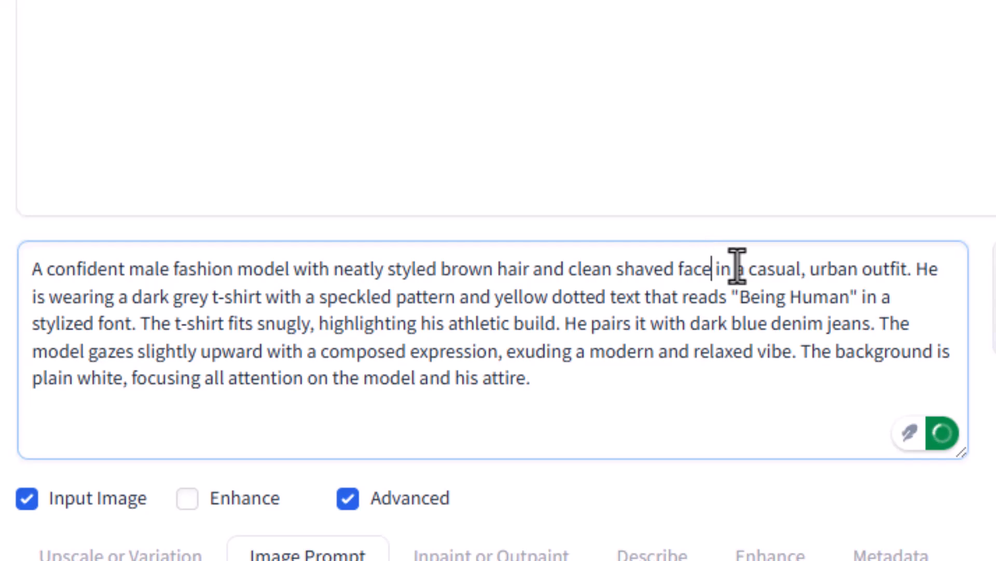
type(".")
Step: Delete the outfit and 'Being Human' t-shirt sentences, keeping the jeans sentence
key("ctrl+shift+Right")
key("ctrl+shift+Right")
key("ctrl+shift+Right")
key("ctrl+shift+Right")
key("ctrl+shift+Right")
key("ctrl+shift+Right")
key("ctrl+shift+Right")
key("ctrl+shift+Right")
key("ctrl+shift+Right")
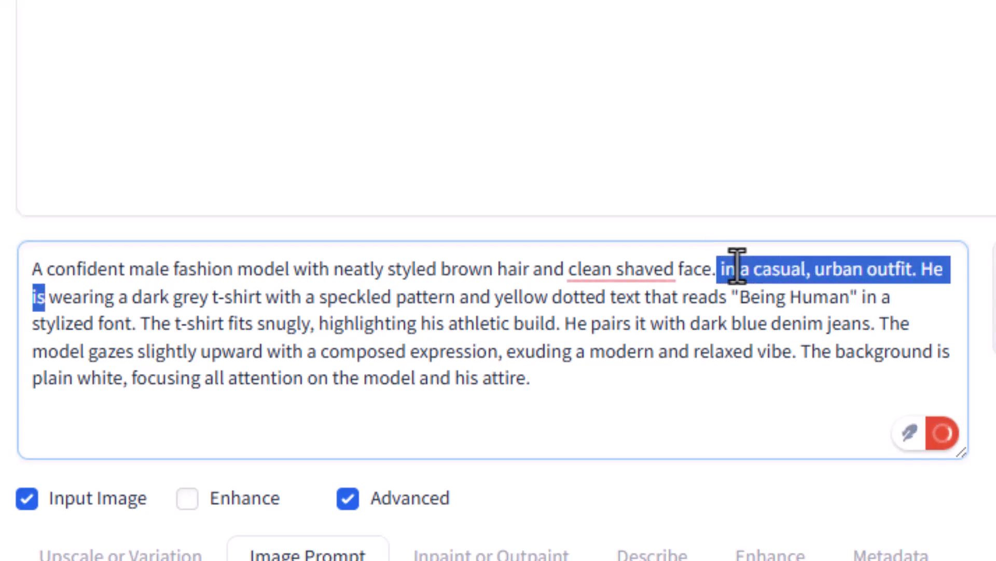
key("shift+Down")
key("shift+Right")
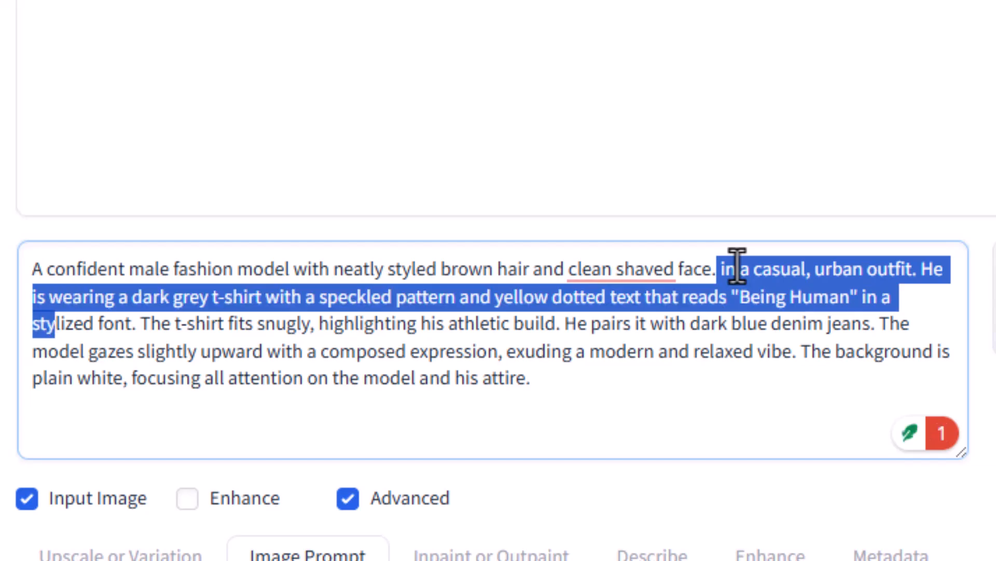
key("shift+Down")
key("shift+Right")
key("shift+Left")
key("shift+Left")
key("shift+Left")
key("shift+Left")
key("shift+Left")
key("shift+Left")
key("shift+Left")
key("shift+Left")
key("shift+Left")
key("shift+Left")
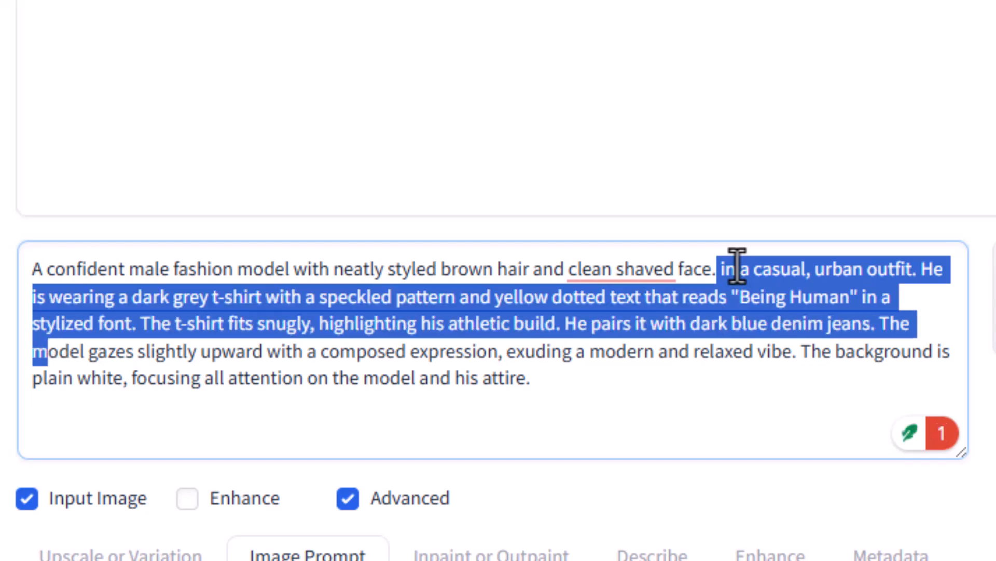
key("shift+Right")
key("shift+Left")
key("shift+Left")
key("shift+Left")
key("shift+Left")
key("shift+Left")
key("shift+Left")
key("shift+Left")
key("shift+Left")
key("shift+Left")
key("shift+Left")
key("shift+Left")
key("shift+Left")
key("shift+Left")
key("shift+Left")
key("shift+Left")
key("shift+Left")
key("shift+Left")
key("shift+Left")
key("shift+Left")
key("shift+Left")
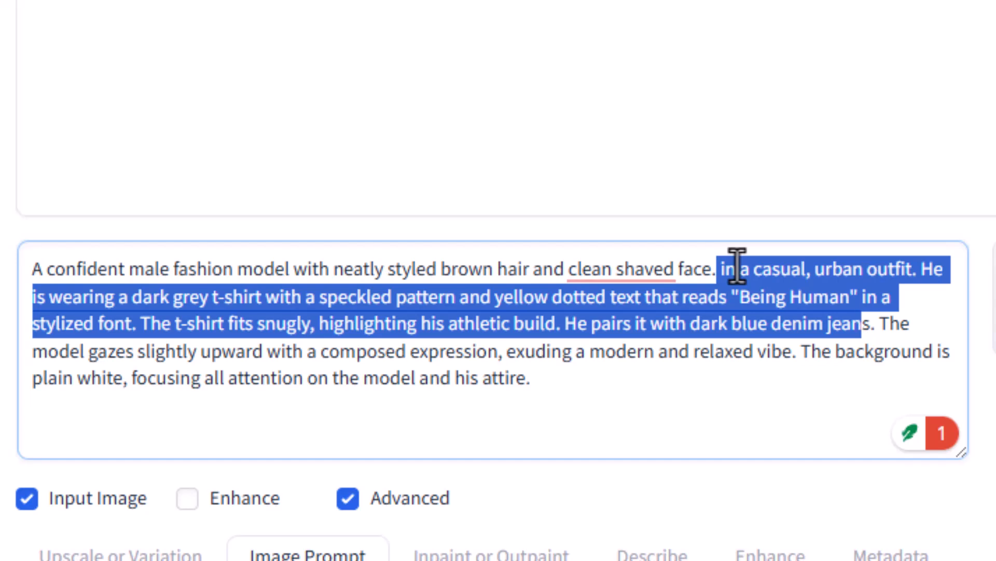
key("shift+Left")
key("shift+Left")
key("shift+Left")
key("shift+Left")
key("shift+Left")
key("shift+Left")
key("shift+Left")
key("shift+Left")
key("shift+Left")
key("shift+Left")
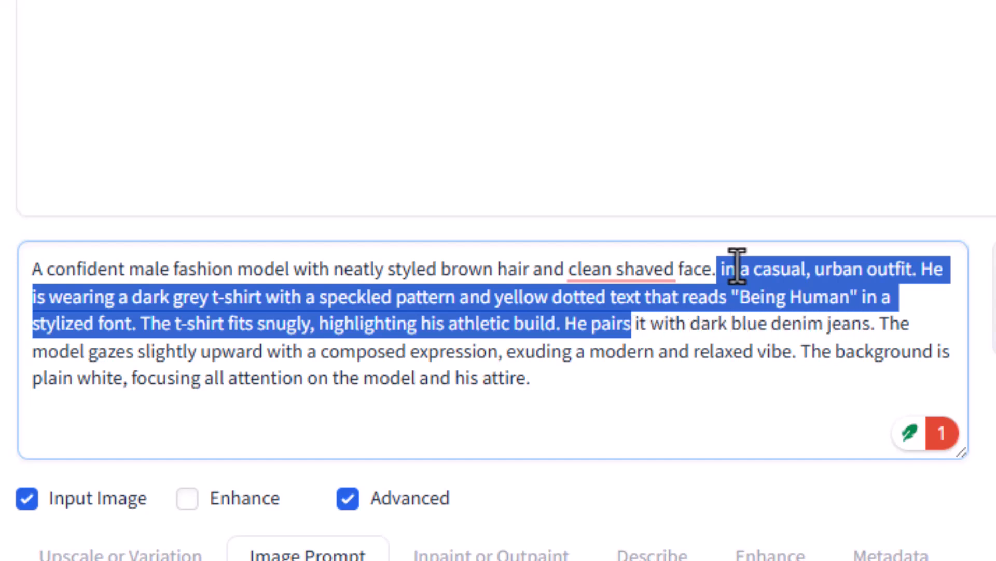
key("shift+Right")
key("shift+Left")
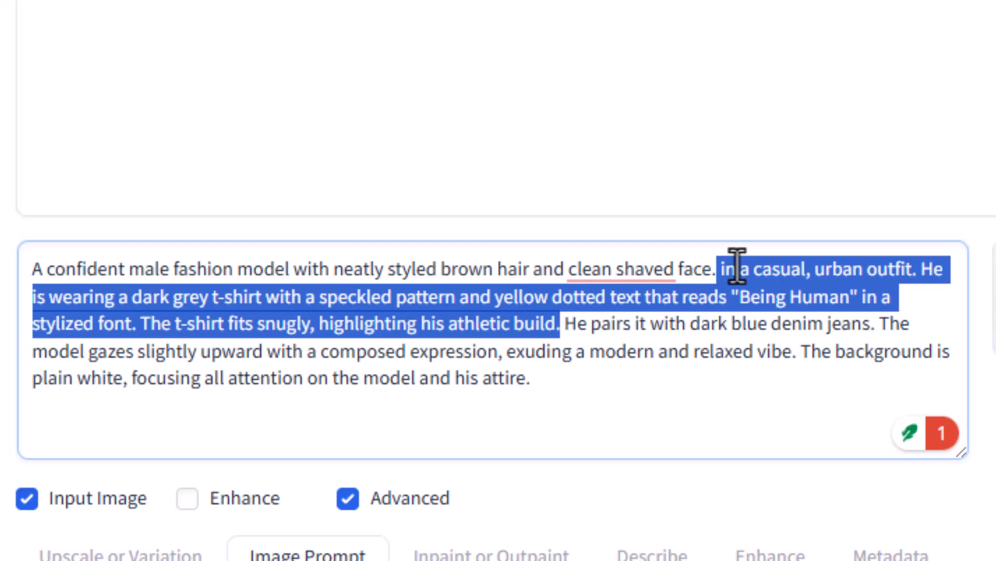
key("BackSpace")
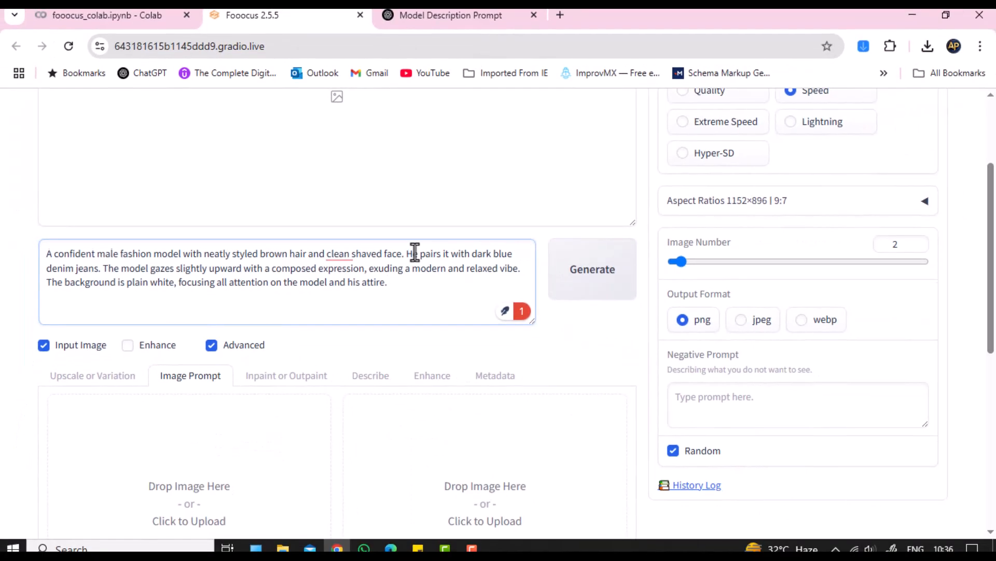
Step: Upload 'Untitled design.png' as the first Image Prompt picture
scroll(403, 270, "down", 3)
left_click(192, 365)
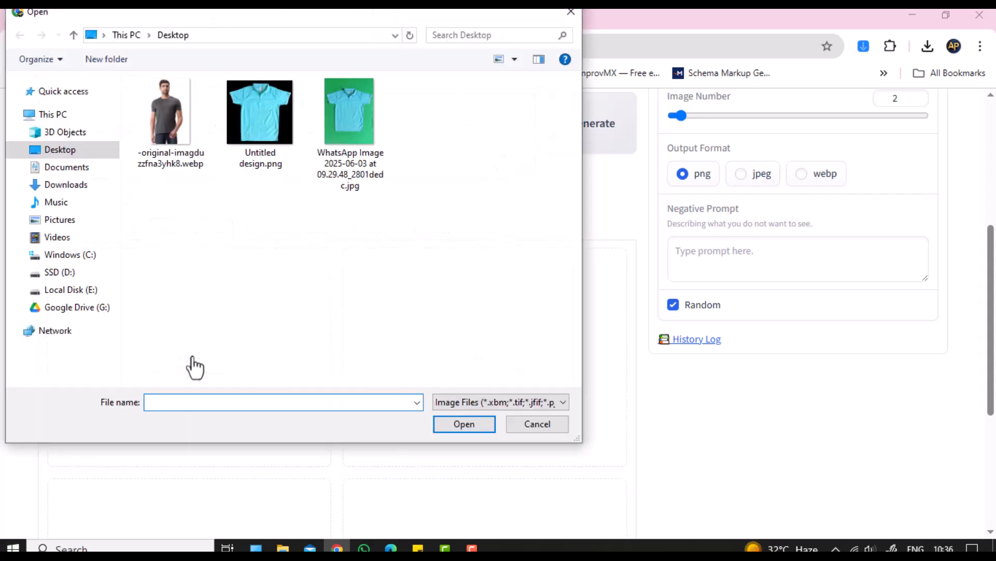
left_click(261, 109)
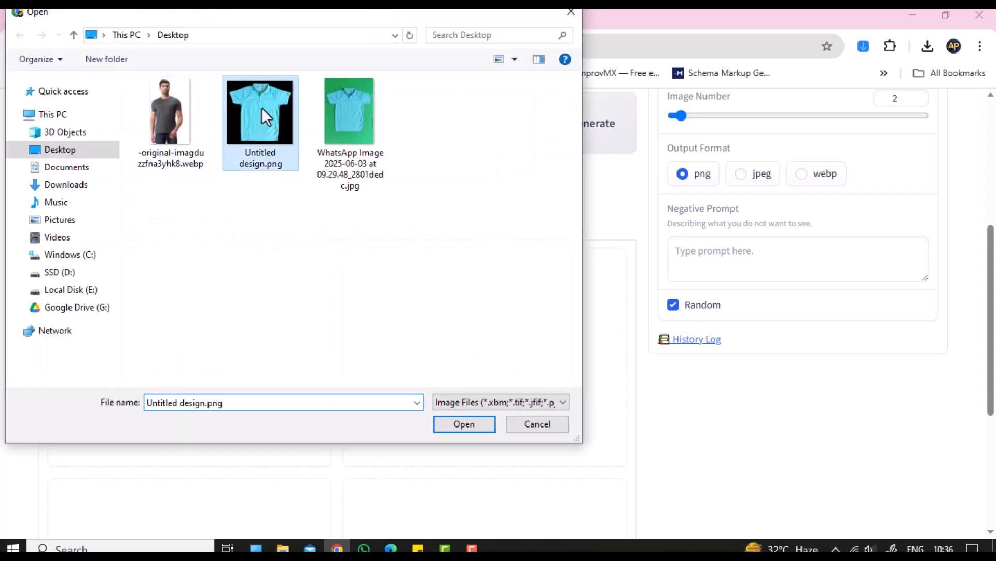
left_click(460, 420)
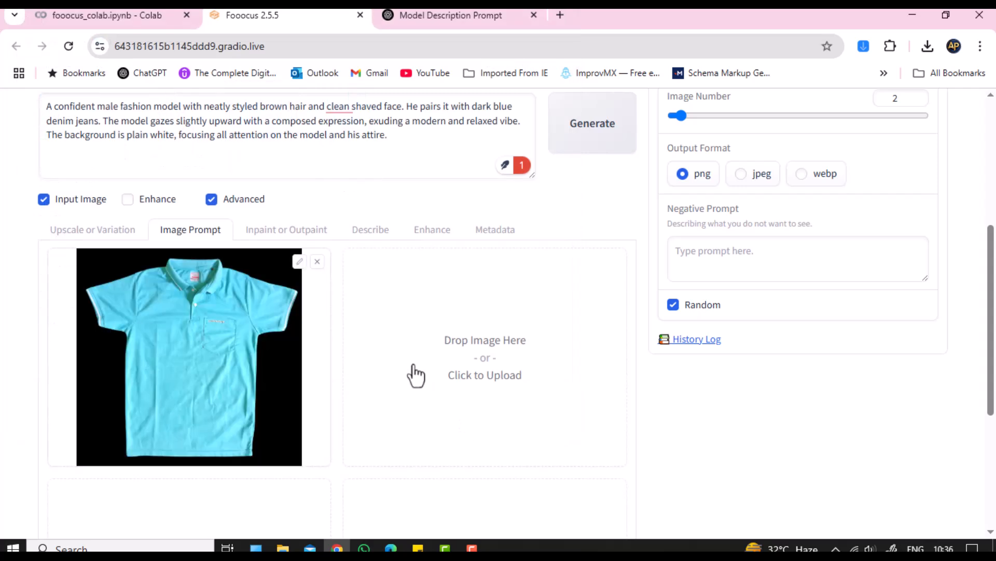
Step: Tick Advanced under the image prompts to show Stop At 0.5 and Weight 0.6
scroll(415, 375, "down", 3)
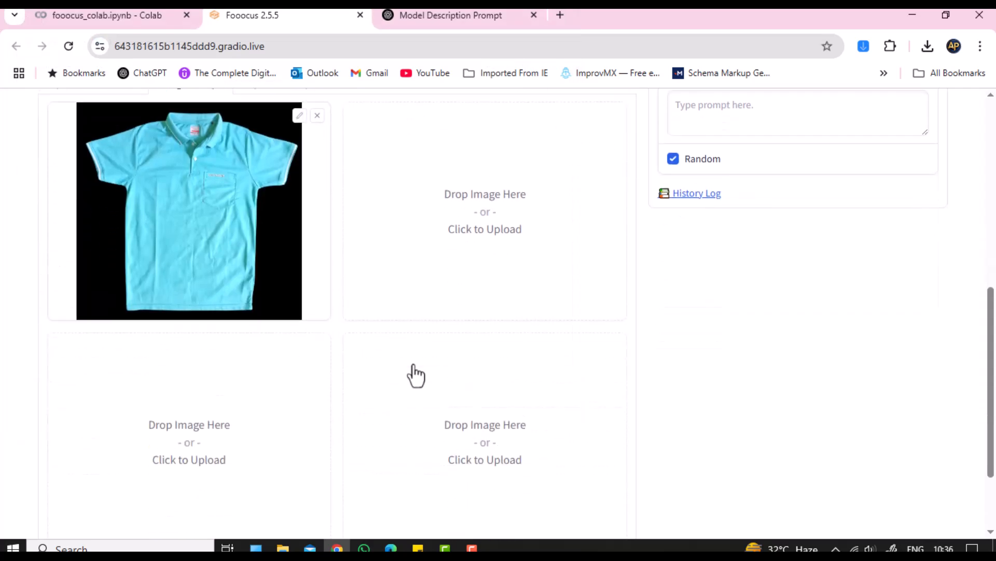
scroll(415, 375, "up", 3)
scroll(415, 374, "down", 5)
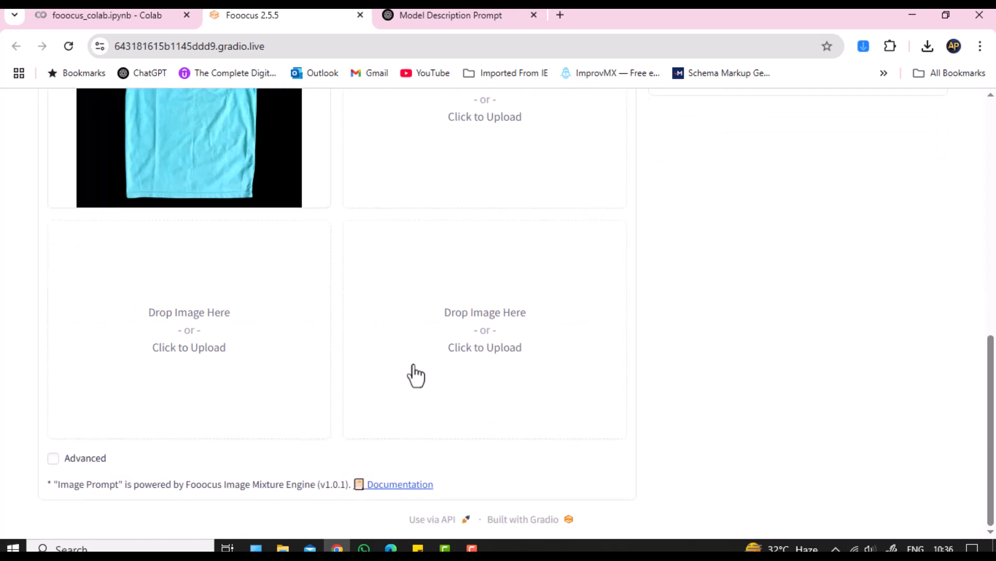
left_click(53, 457)
scroll(218, 441, "up", 5)
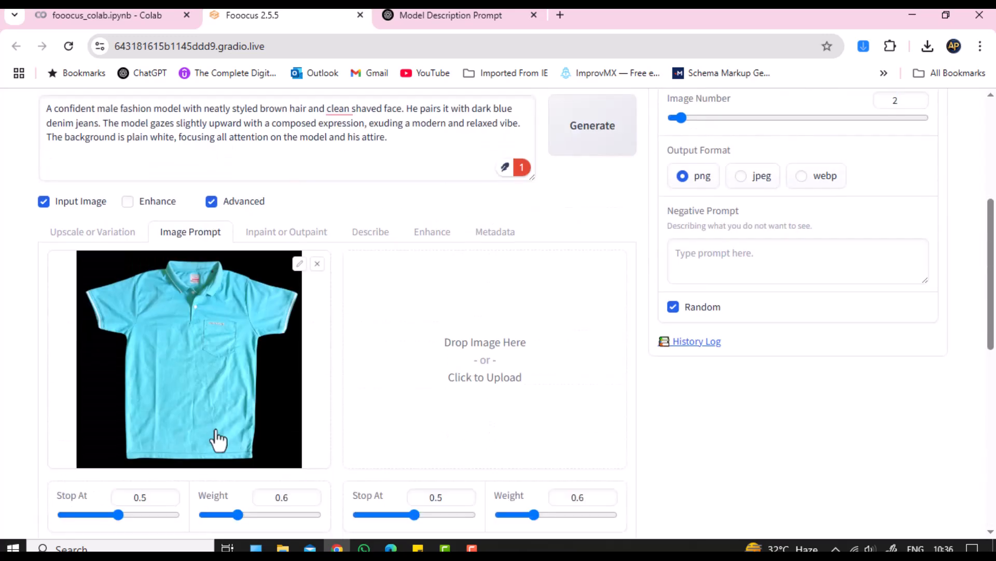
Step: Enter 0.8 as the polo image prompt's Stop At and 0.99 as its Weight
scroll(218, 441, "down", 4)
left_click_drag(118, 296, 113, 271)
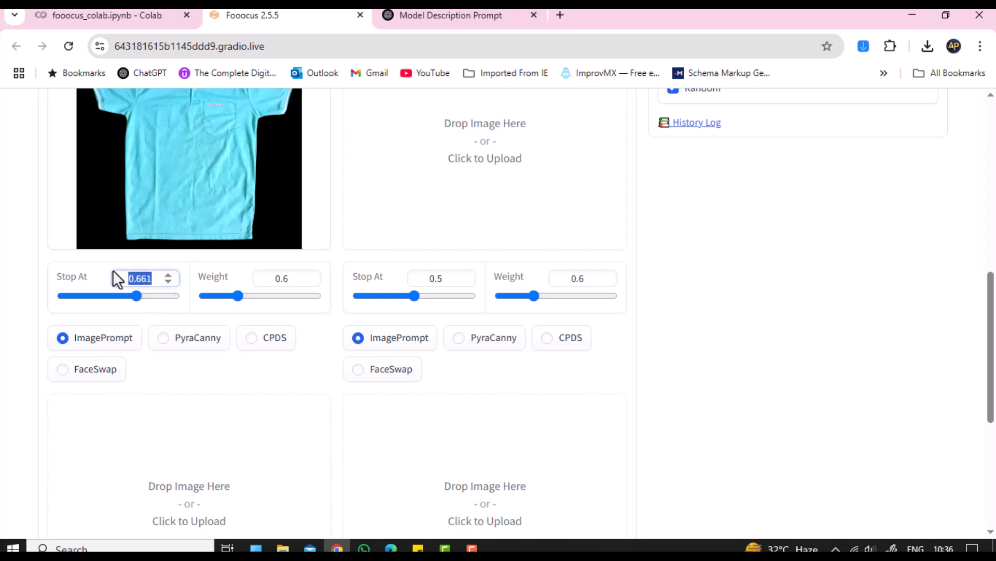
type("0.")
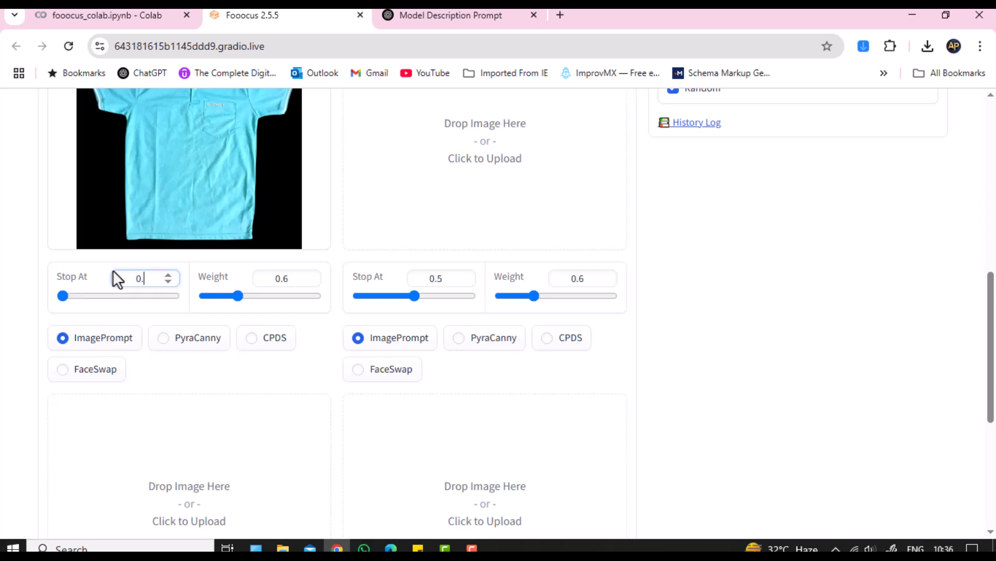
type("8")
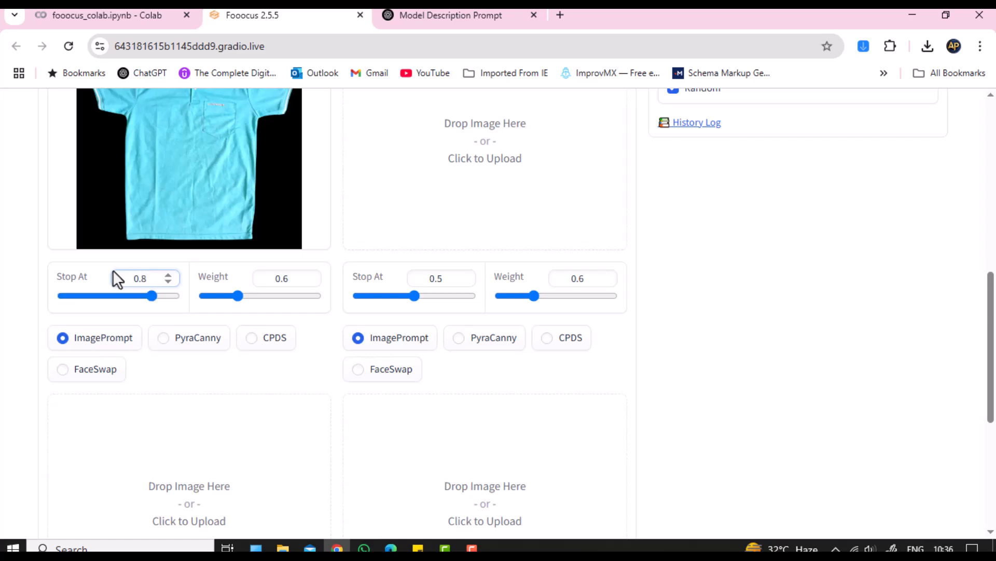
key("Tab")
key("Tab")
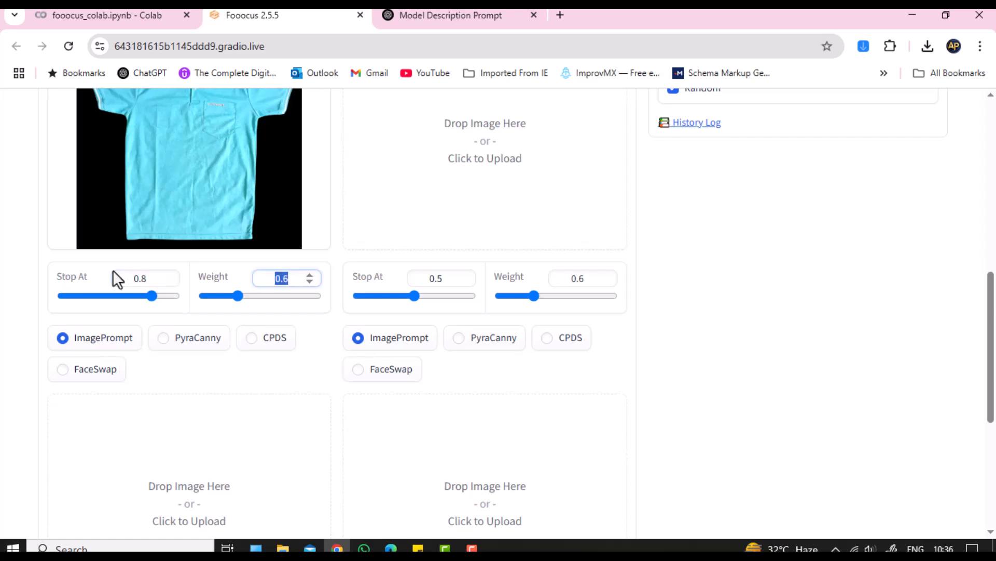
type("0.99")
left_click(717, 310)
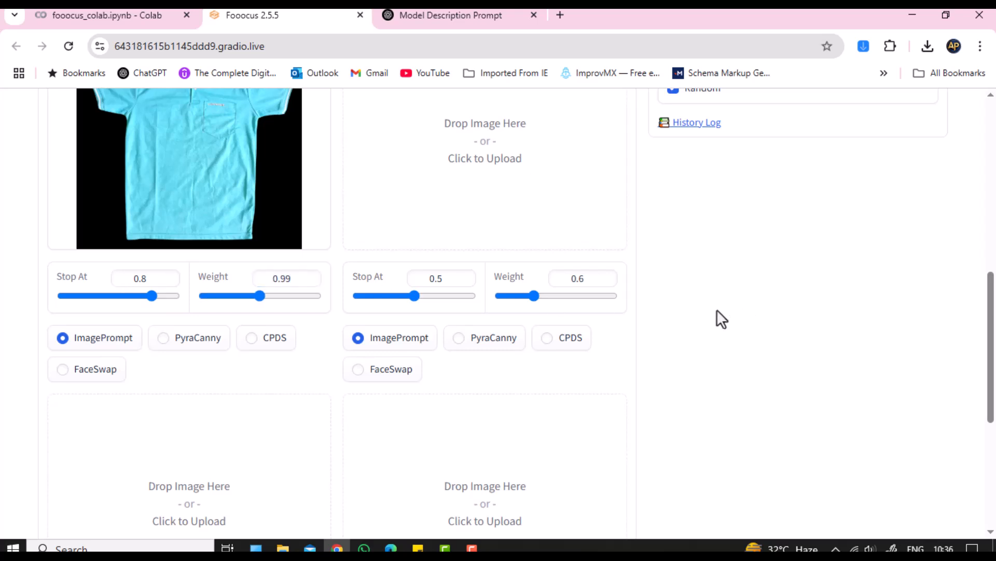
scroll(717, 309, "up", 8)
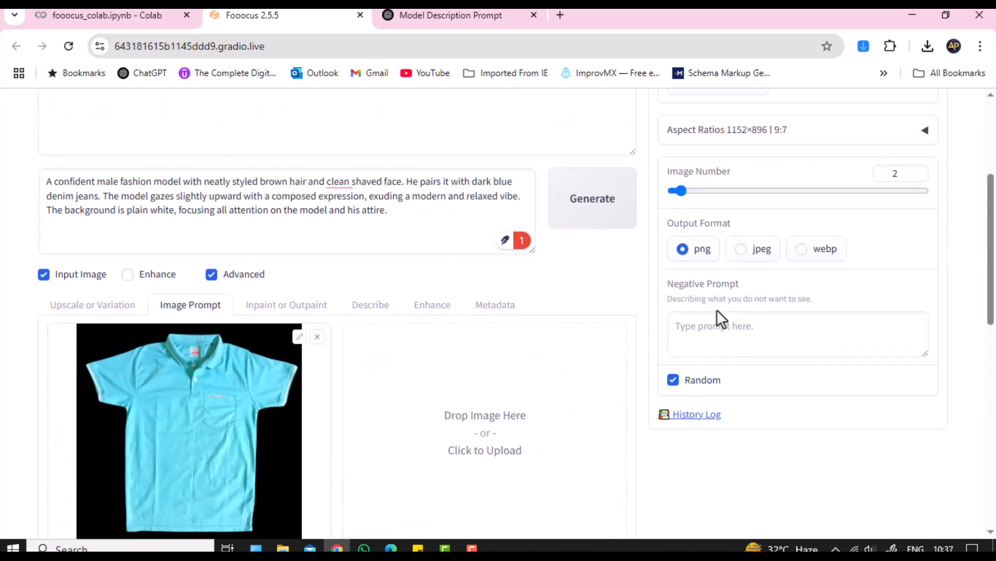
Step: Switch performance to Quality and raise the number of images to 4
scroll(717, 310, "up", 1)
left_click(682, 237)
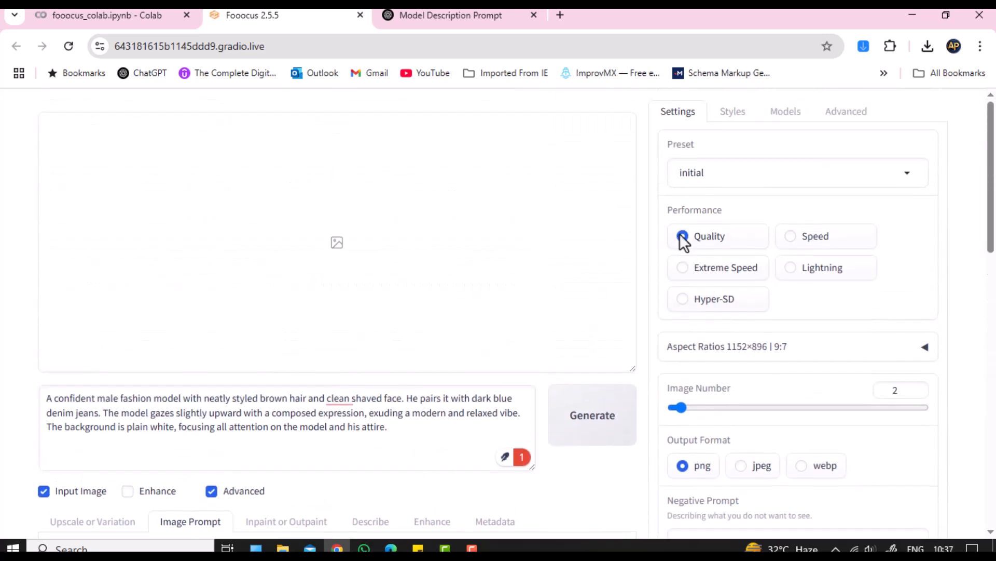
scroll(681, 239, "down", 5)
scroll(678, 229, "up", 1)
left_click_drag(681, 189, 688, 189)
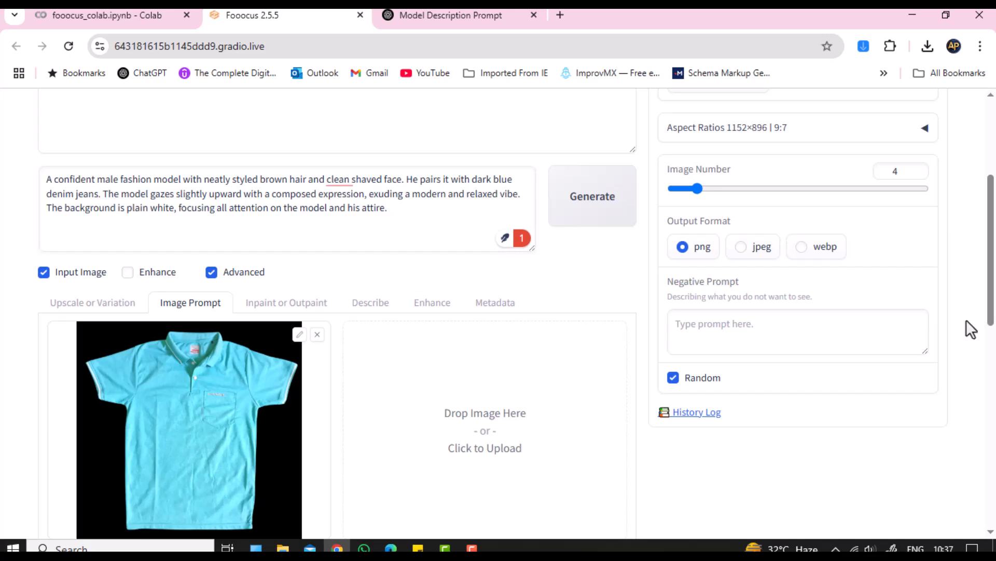
Step: Add the Fooocus Semi Realistic style and start generating the polo model images
scroll(971, 329, "up", 4)
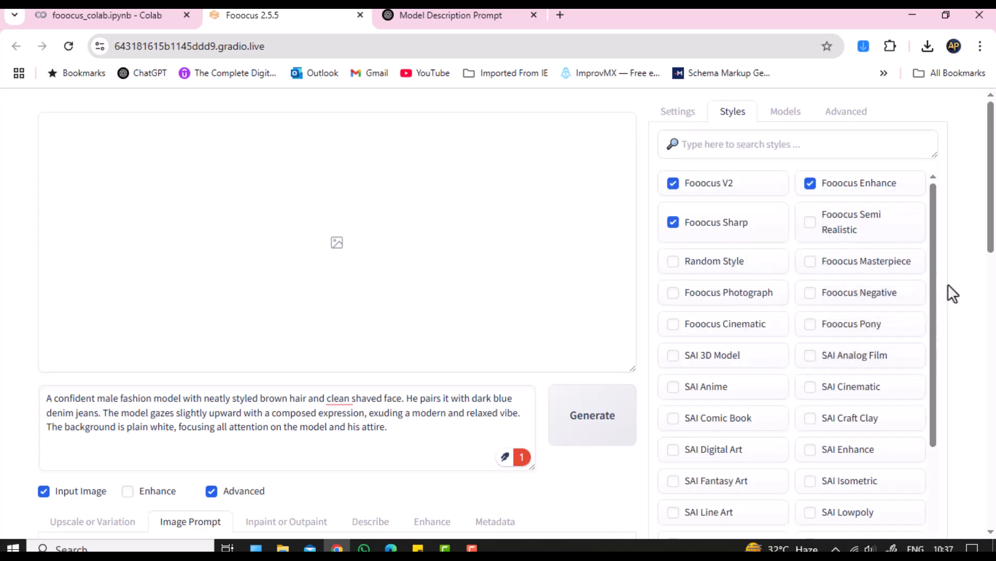
left_click(812, 223)
scroll(989, 312, "down", 10)
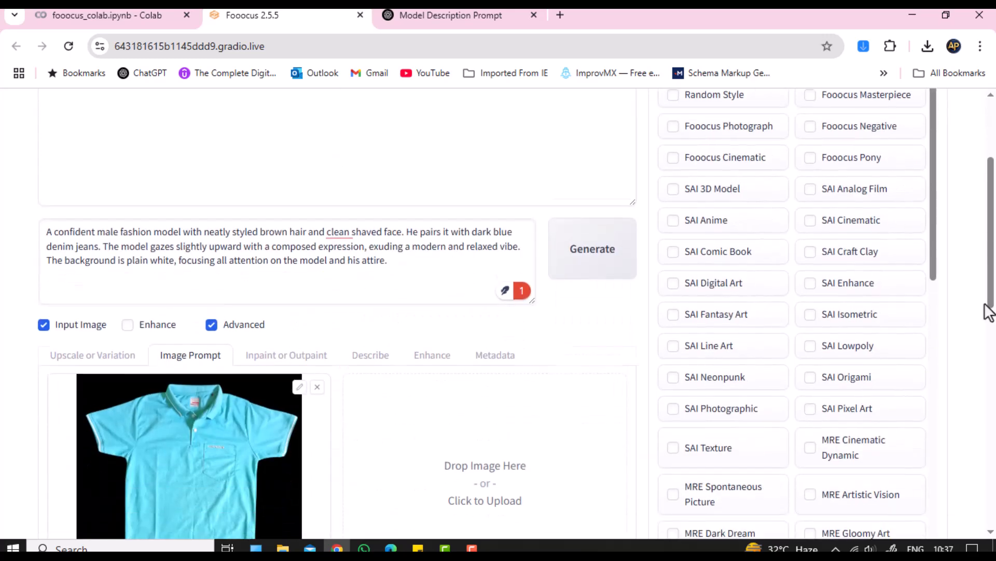
scroll(989, 312, "up", 5)
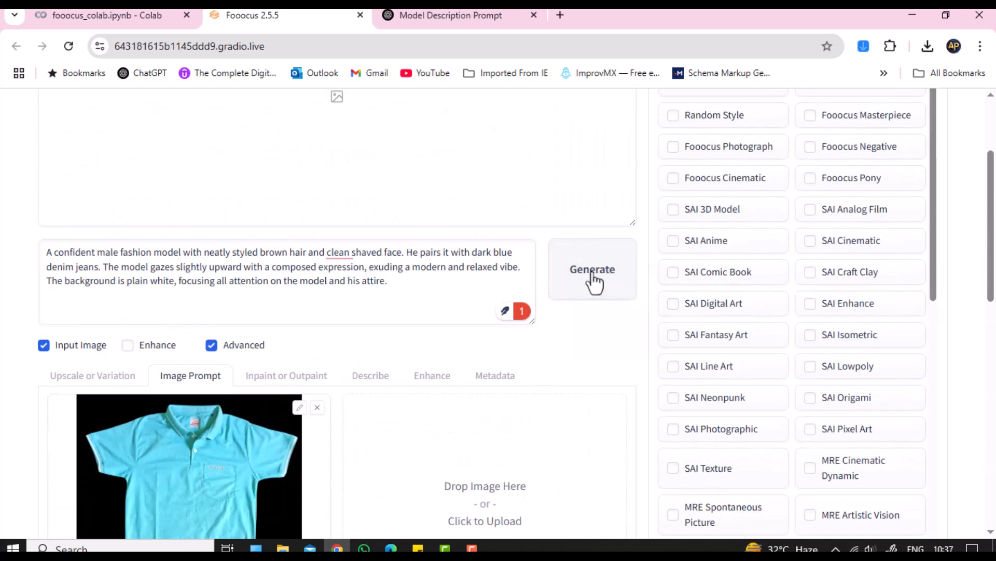
left_click(594, 283)
left_click(594, 277)
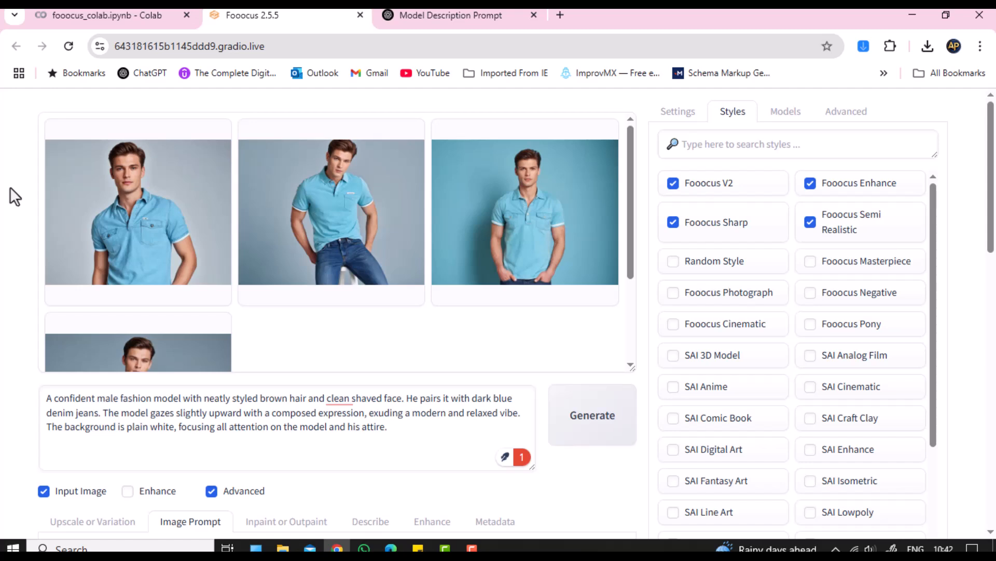
Step: Download the fourth and third generated photos from the gallery preview
scroll(305, 311, "down", 3)
scroll(302, 301, "up", 3)
scroll(302, 301, "down", 2)
scroll(364, 301, "down", 2)
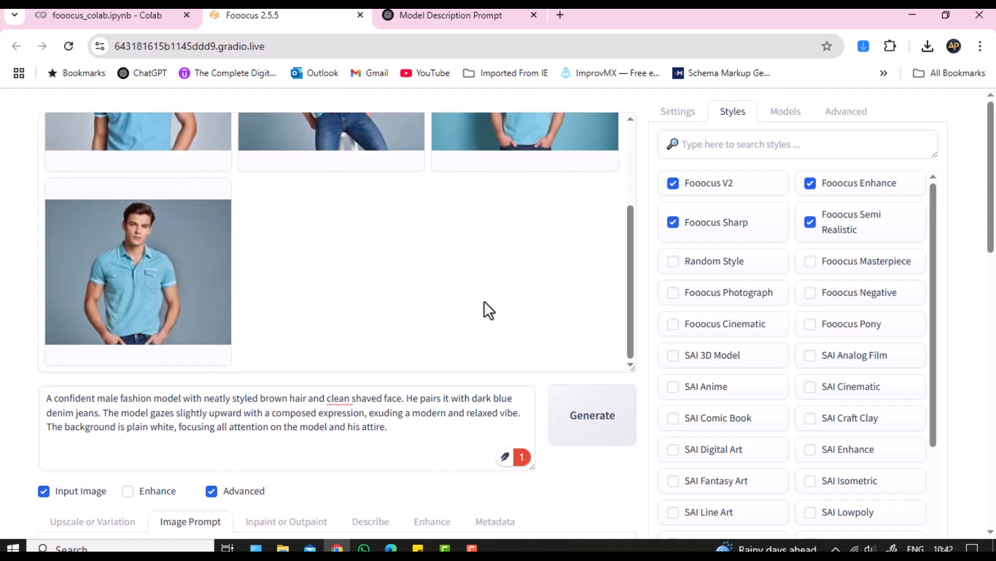
scroll(484, 301, "up", 3)
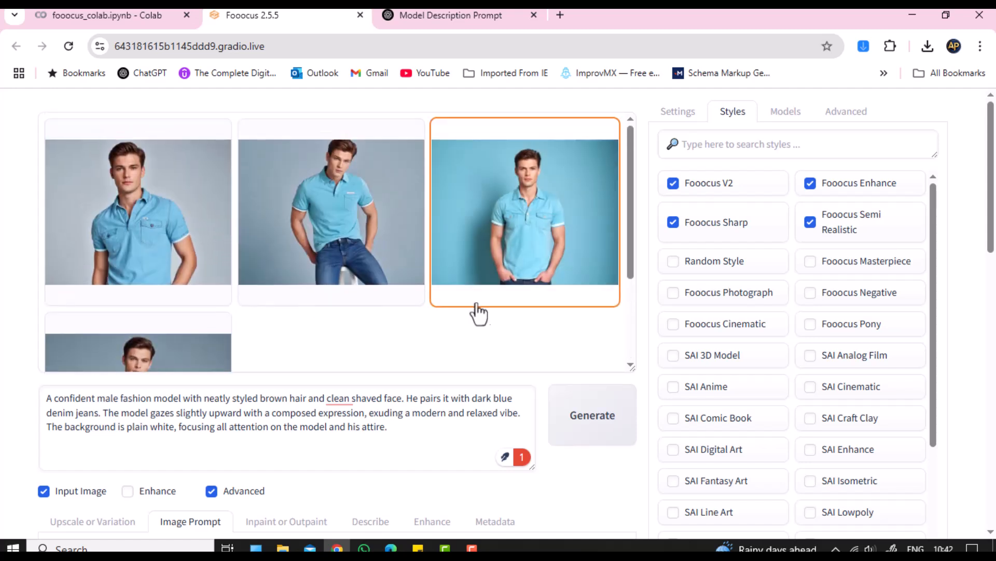
scroll(271, 333, "down", 3)
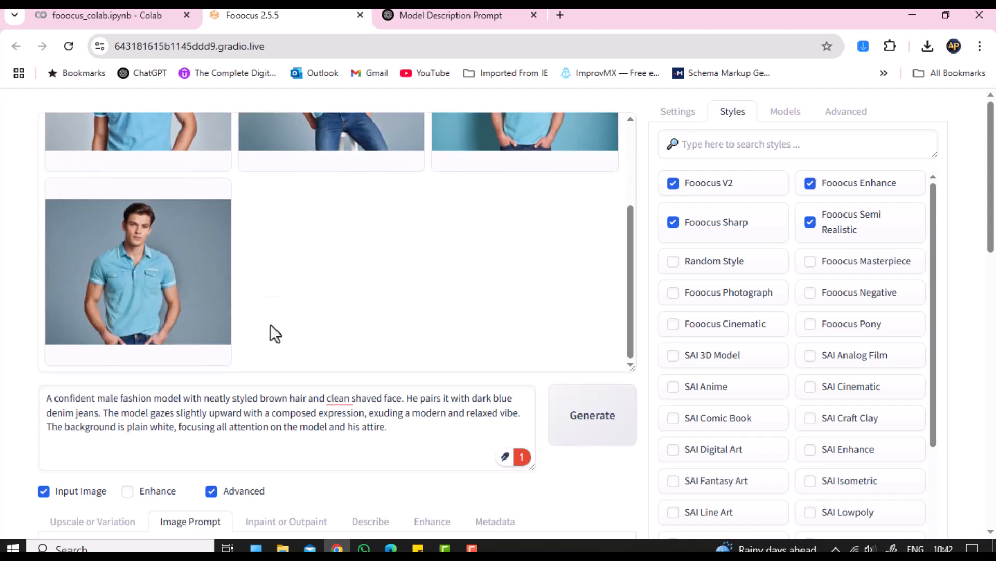
left_click(195, 290)
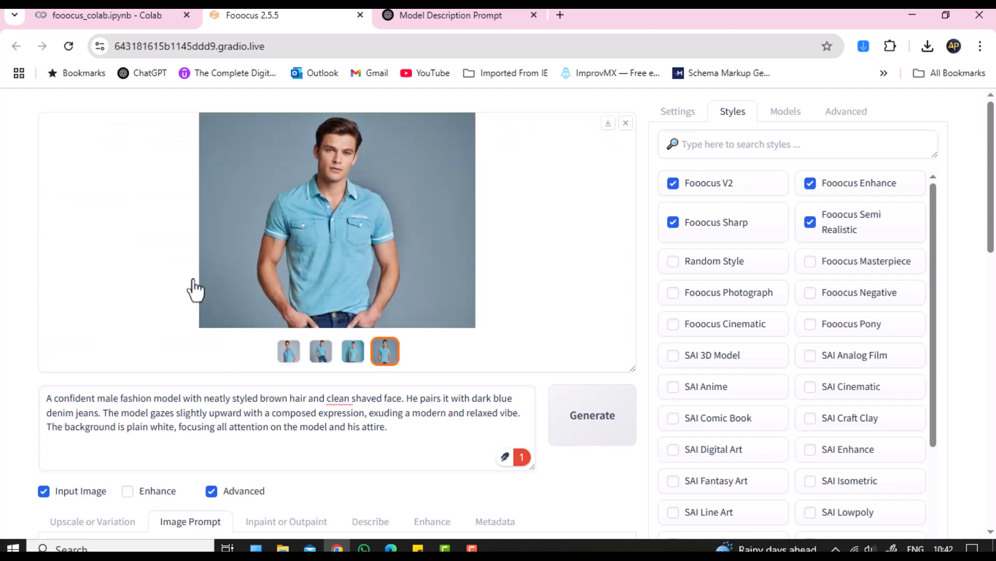
left_click(608, 124)
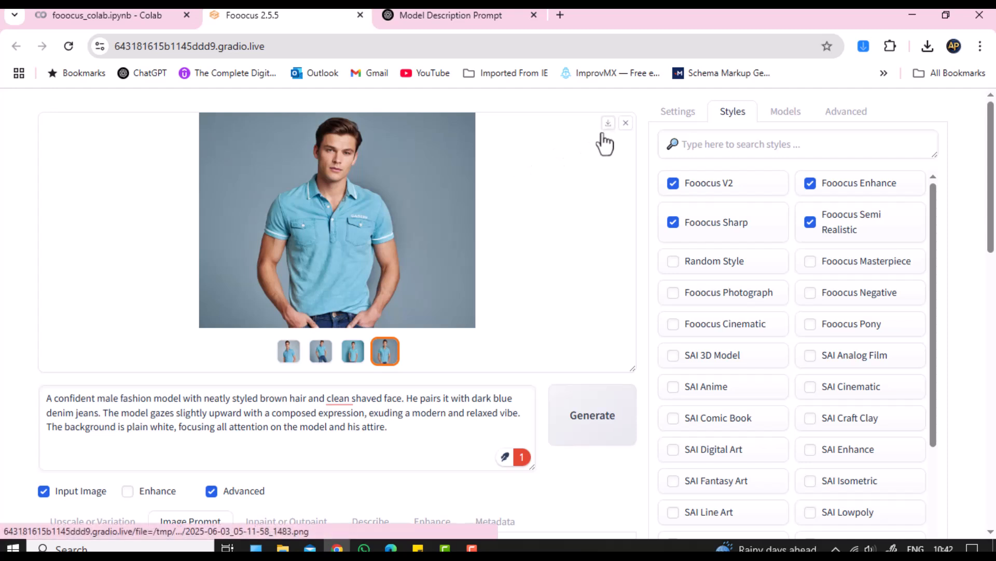
left_click(353, 353)
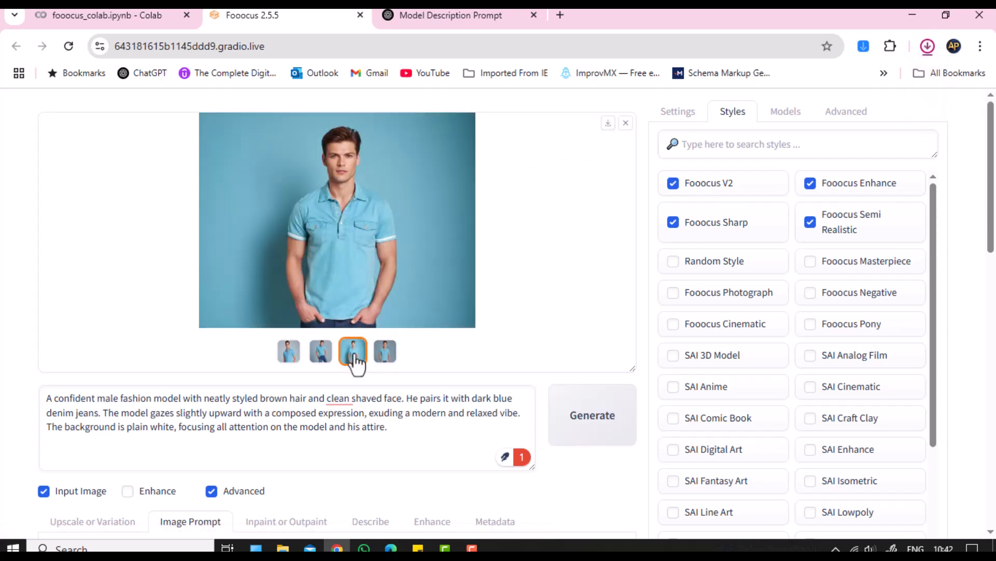
left_click(608, 127)
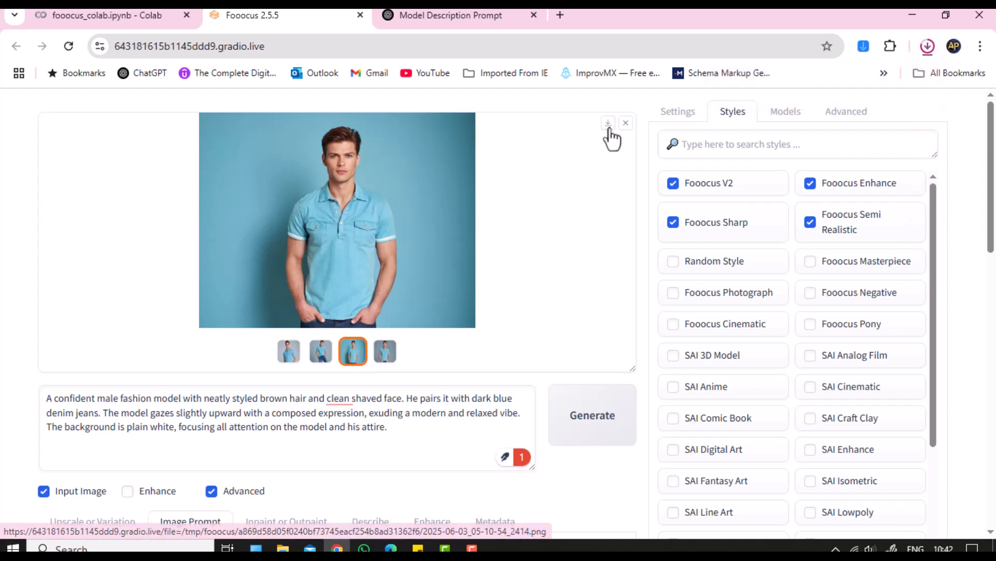
Step: Download the second and first photos, then open image (2).png from the download history
left_click(322, 355)
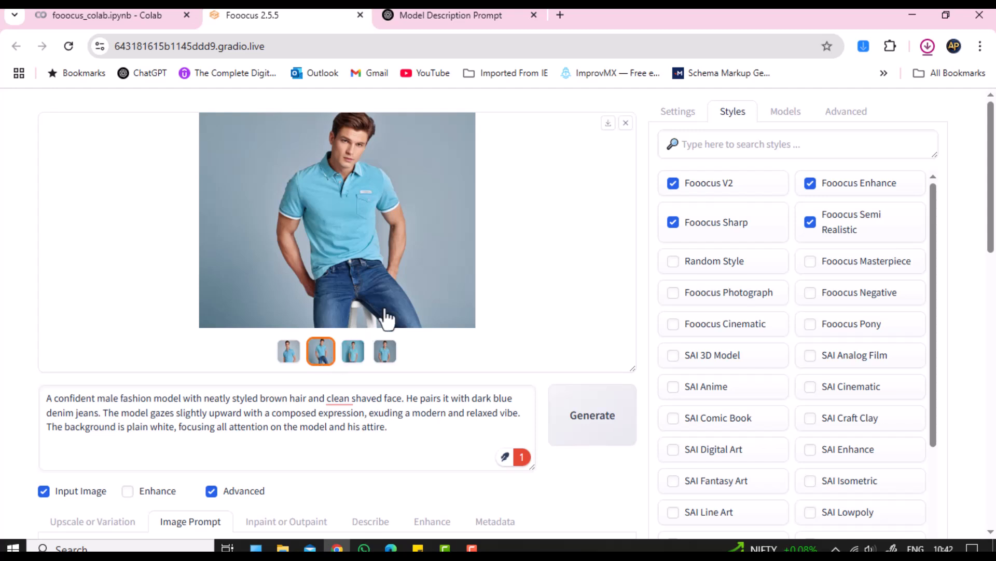
left_click(608, 127)
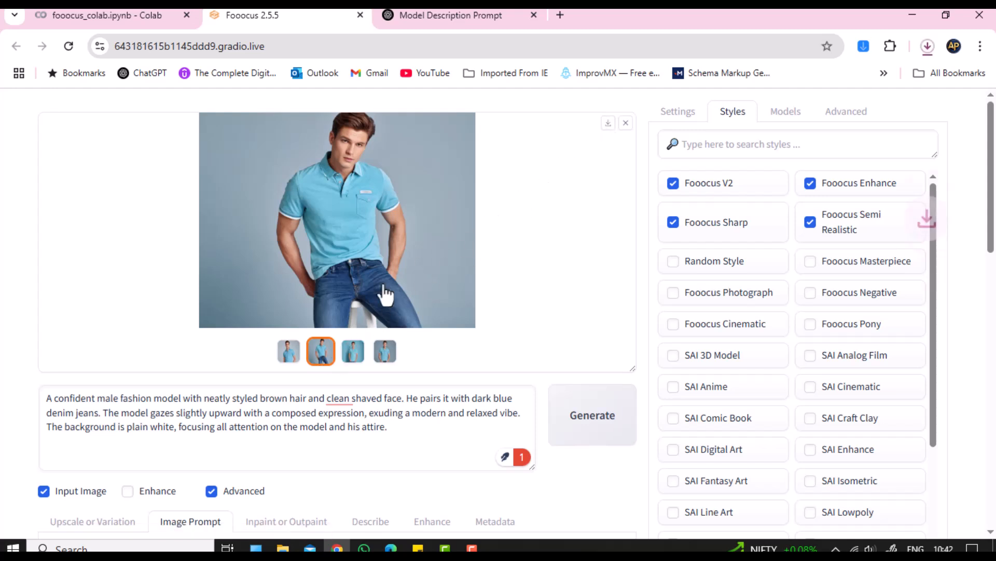
left_click(289, 353)
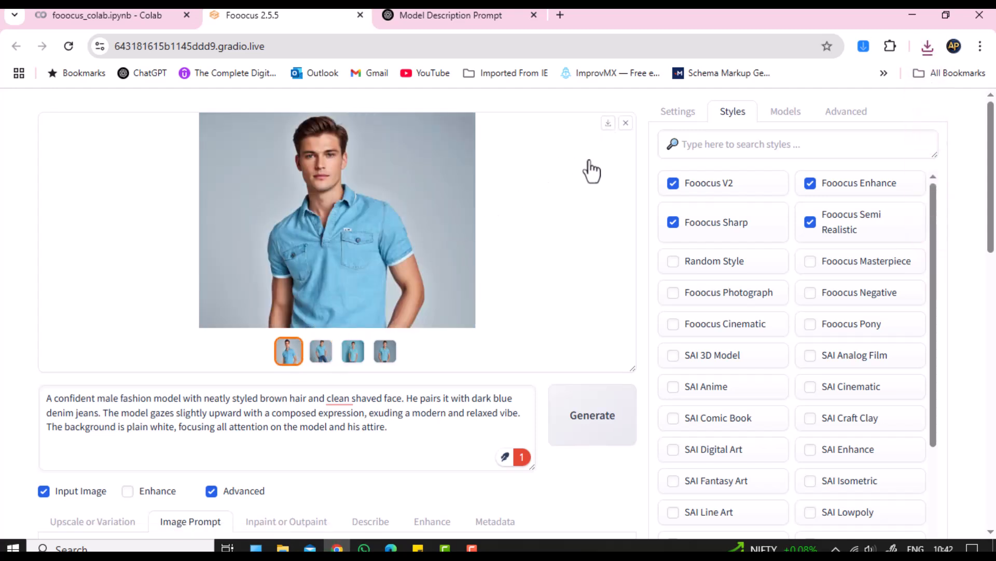
left_click(607, 126)
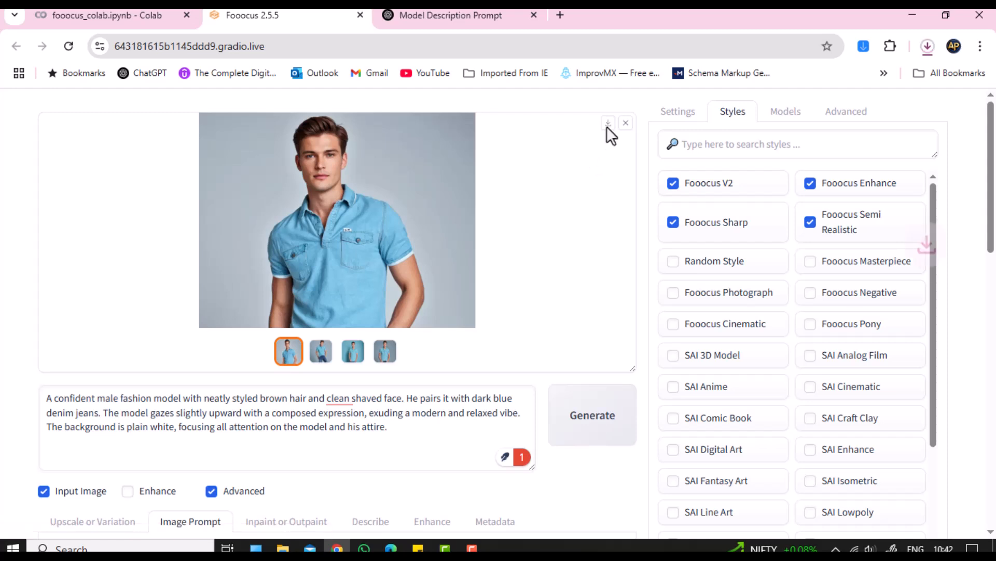
left_click(928, 48)
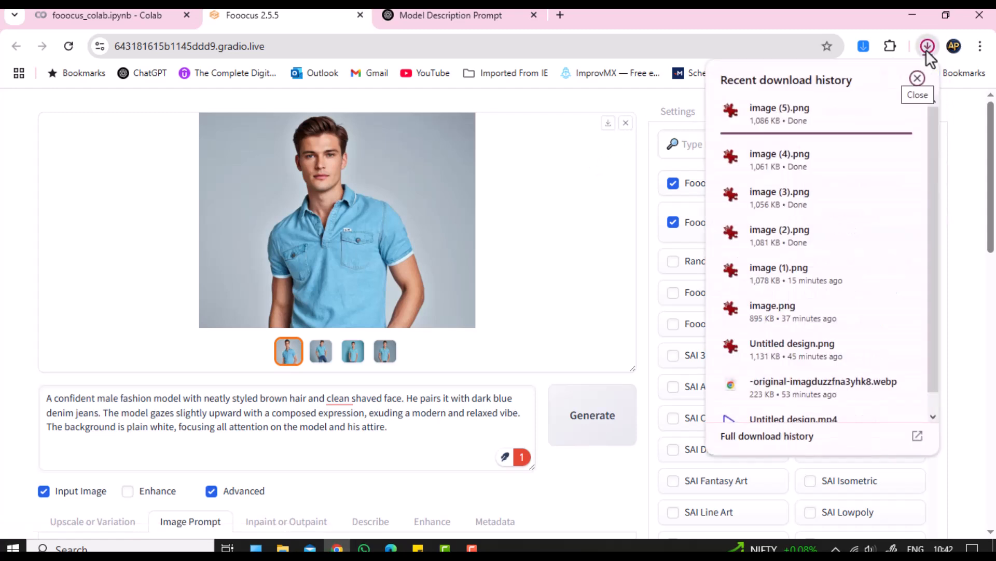
left_click(799, 231)
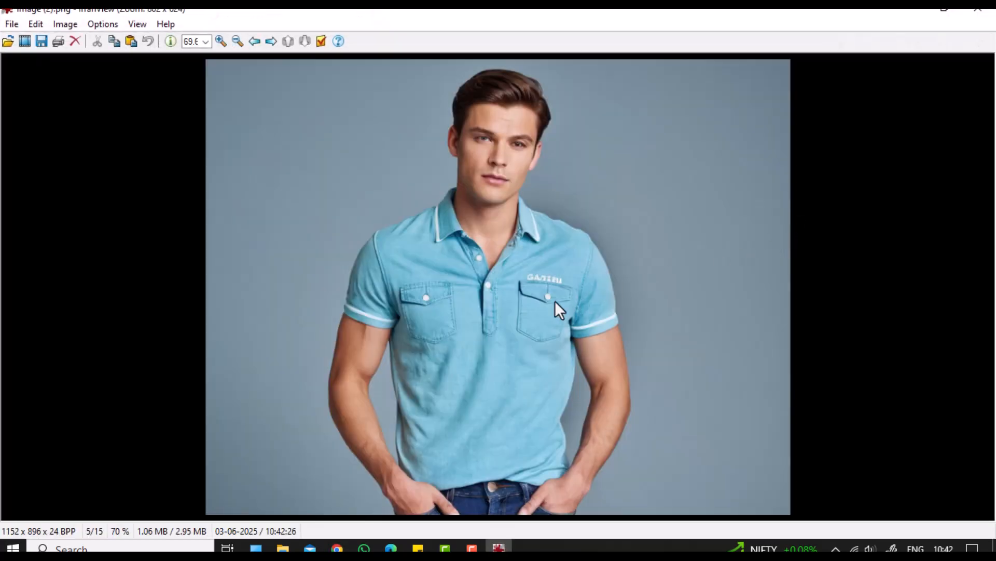
Step: Flip through the downloaded photos image (1)–(4).png in IrfanView, then minimize the viewer
key("Left")
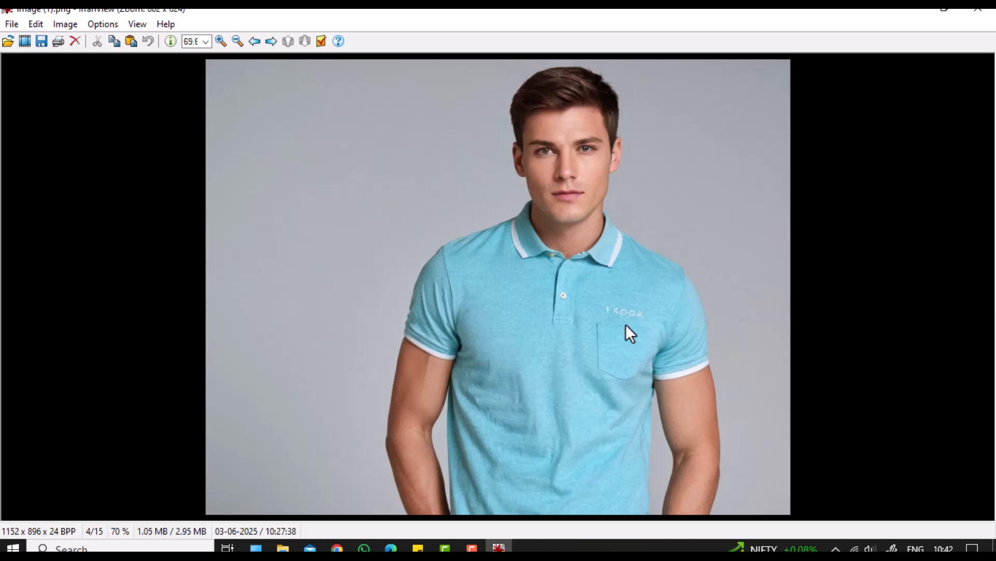
key("Left")
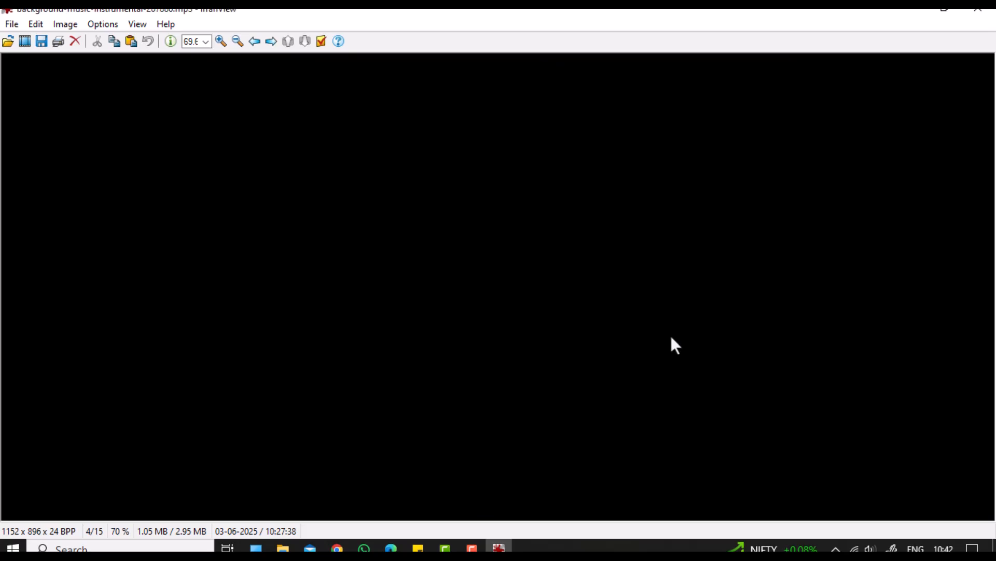
key("Right")
key("Right")
key("Right")
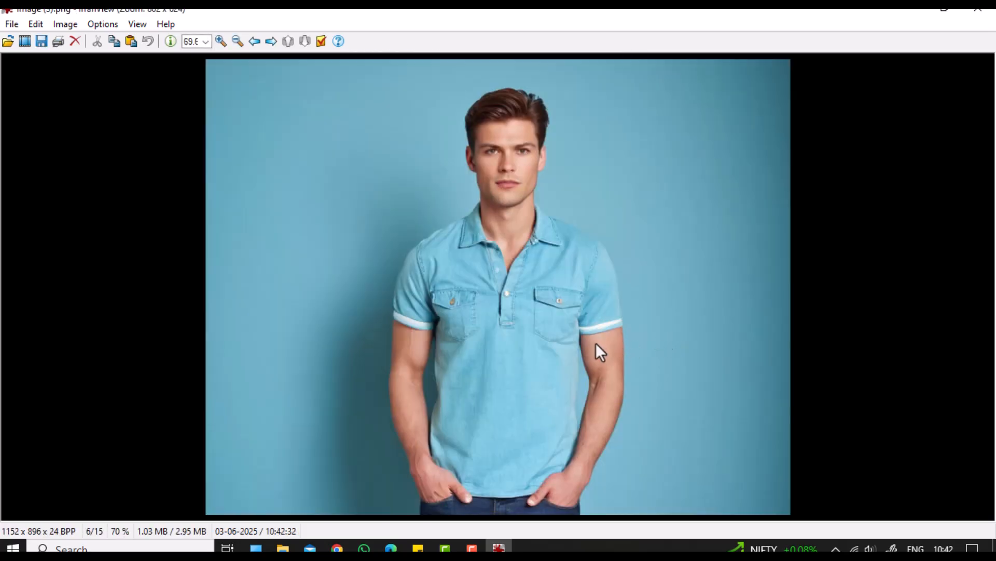
key("Right")
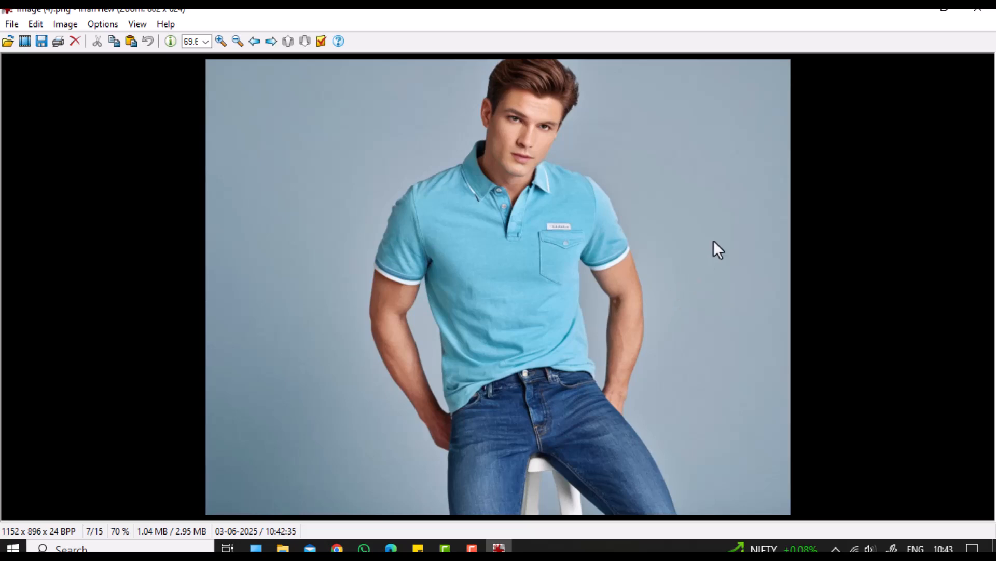
left_click(912, 10)
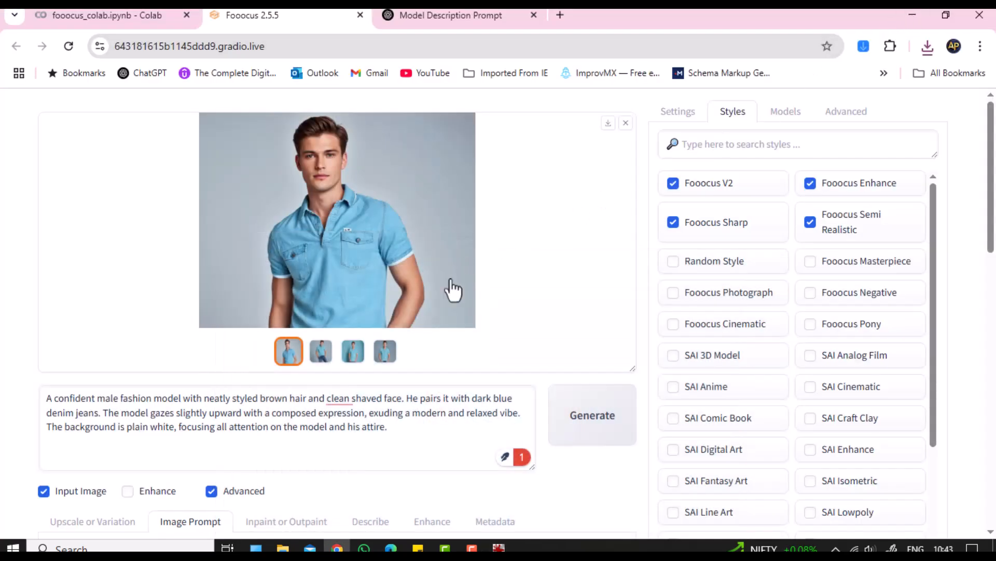
Step: In a fresh tab, search Google for 'male indian model wearing t shirt'
scroll(453, 289, "down", 4)
scroll(453, 288, "down", 3)
scroll(451, 287, "up", 7)
left_click(560, 15)
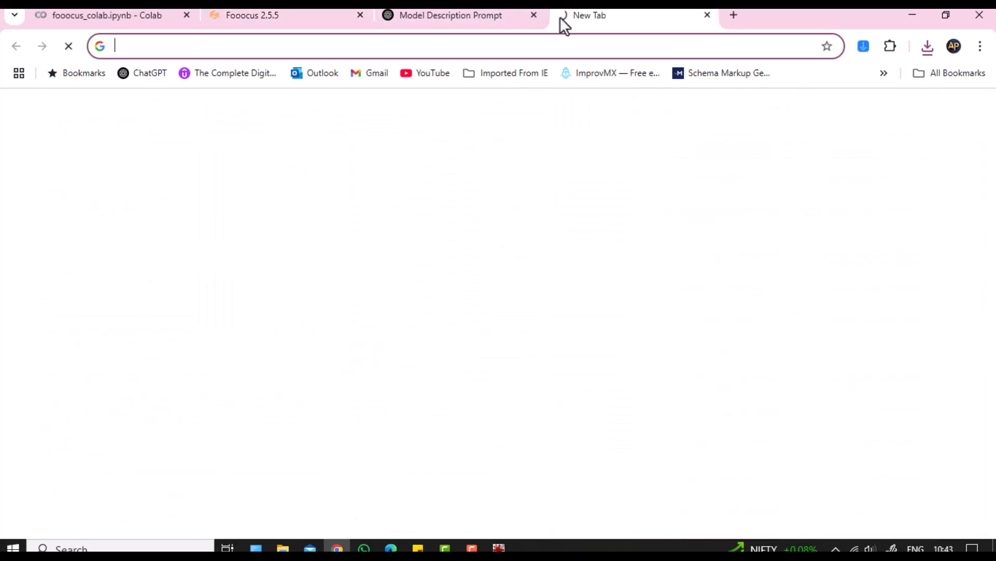
left_click(534, 15)
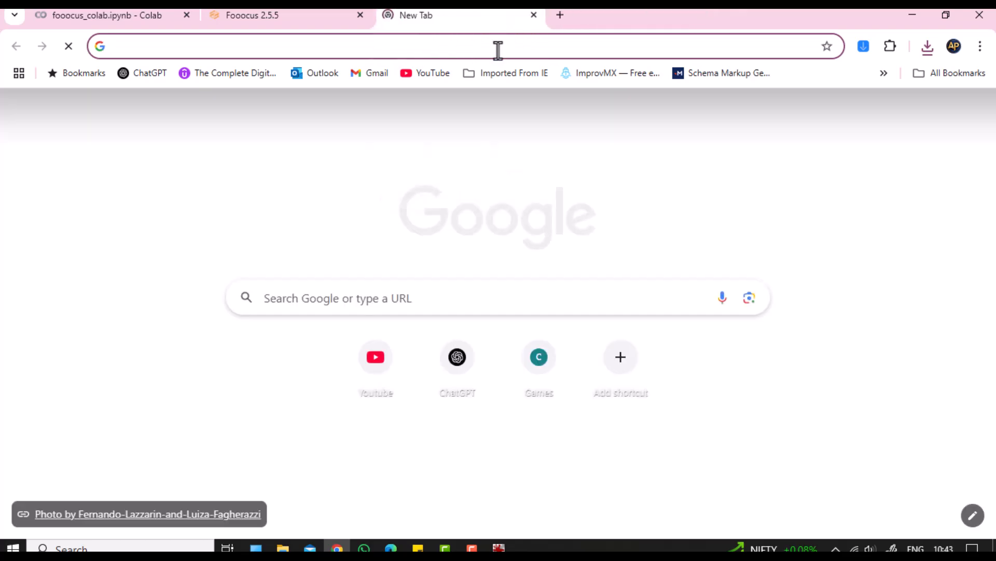
left_click(498, 51)
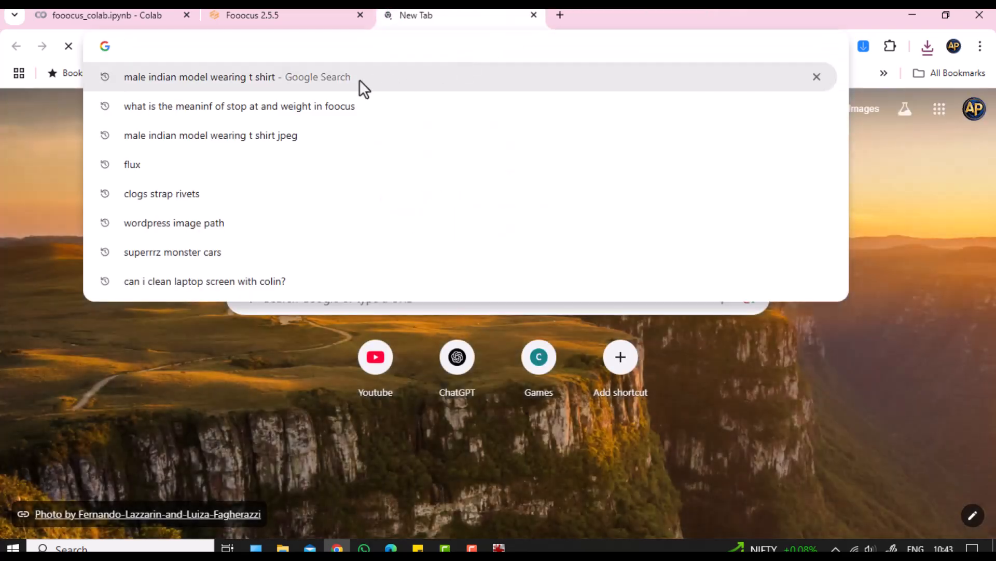
left_click(359, 80)
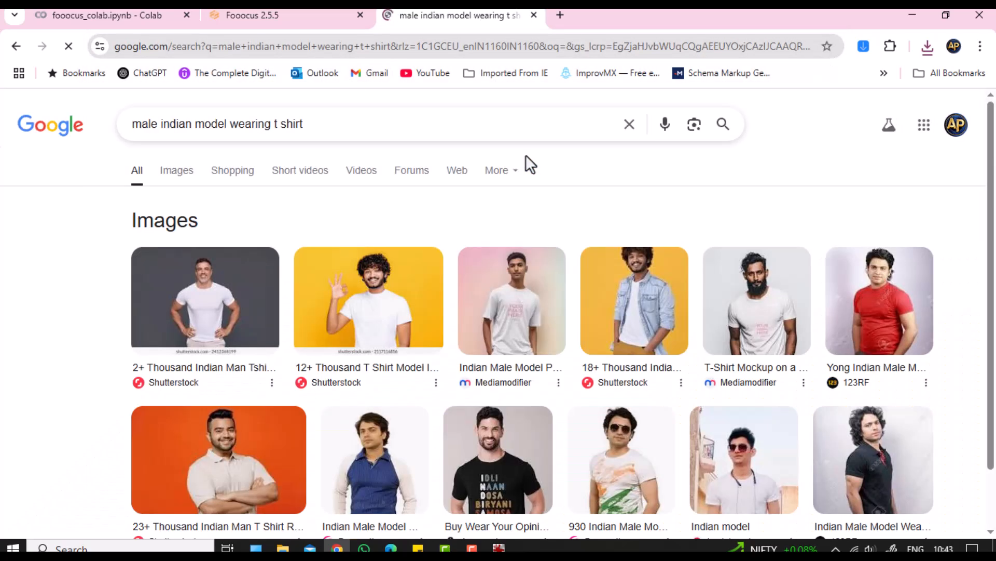
Step: Drop 'indian' from the query and browse the 'male model wearing t shirt' image results
scroll(527, 162, "down", 5)
scroll(485, 167, "up", 5)
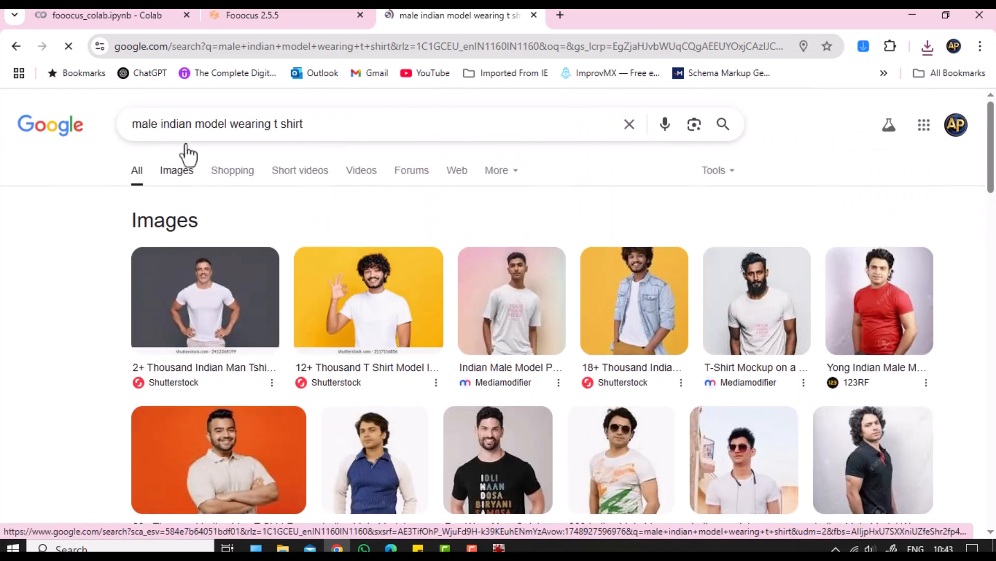
double_click(188, 125)
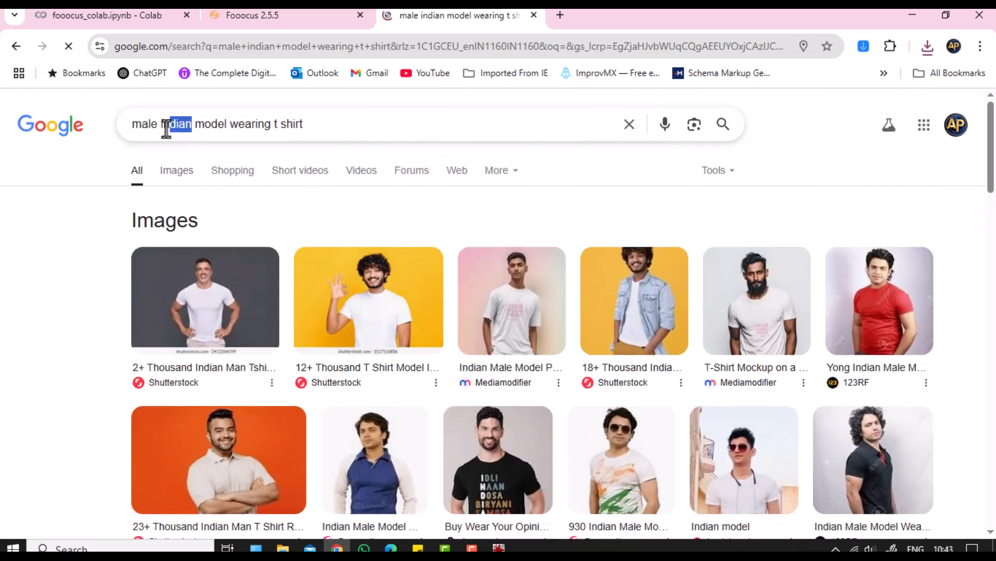
key("BackSpace")
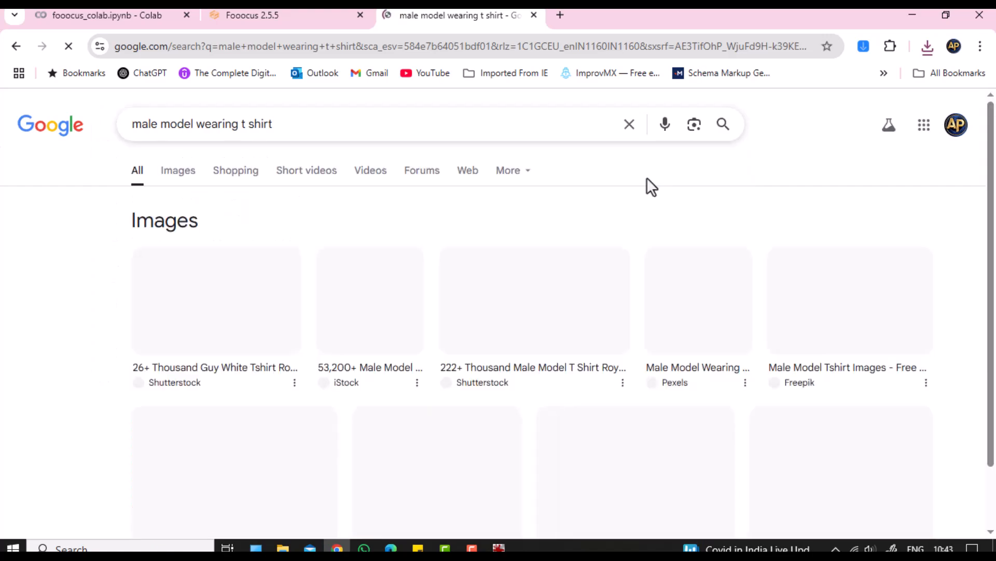
scroll(643, 249, "down", 5)
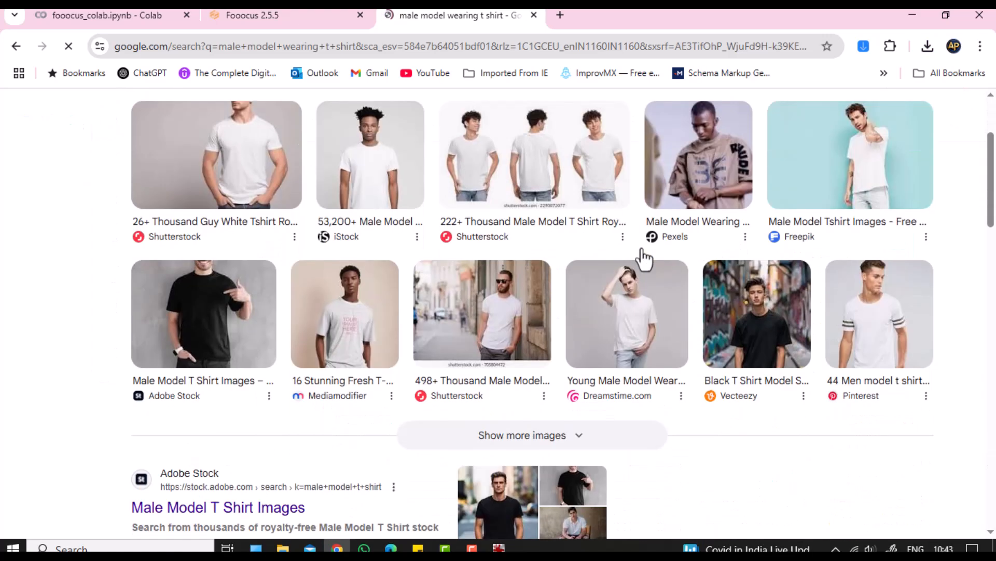
scroll(641, 259, "up", 5)
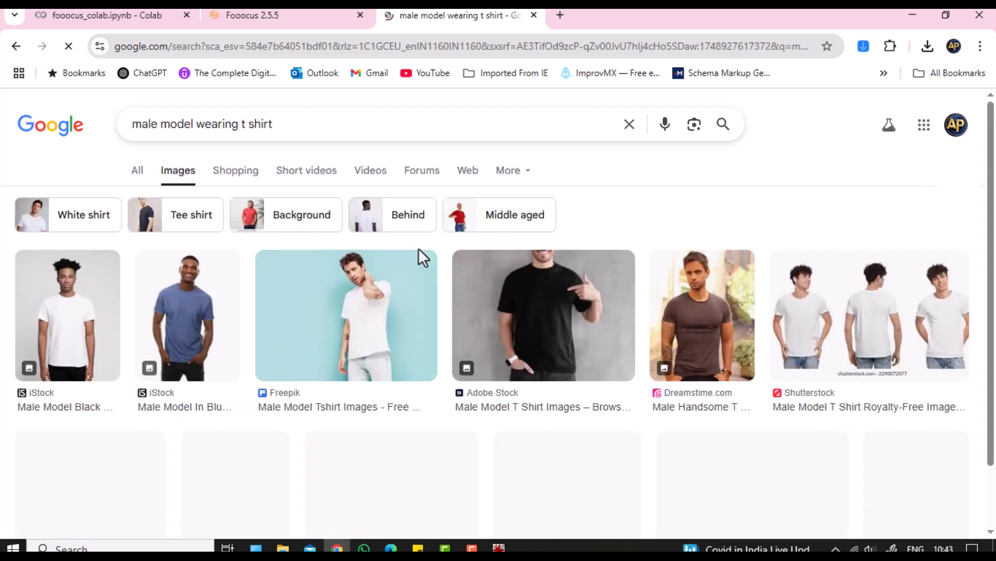
scroll(419, 248, "down", 8)
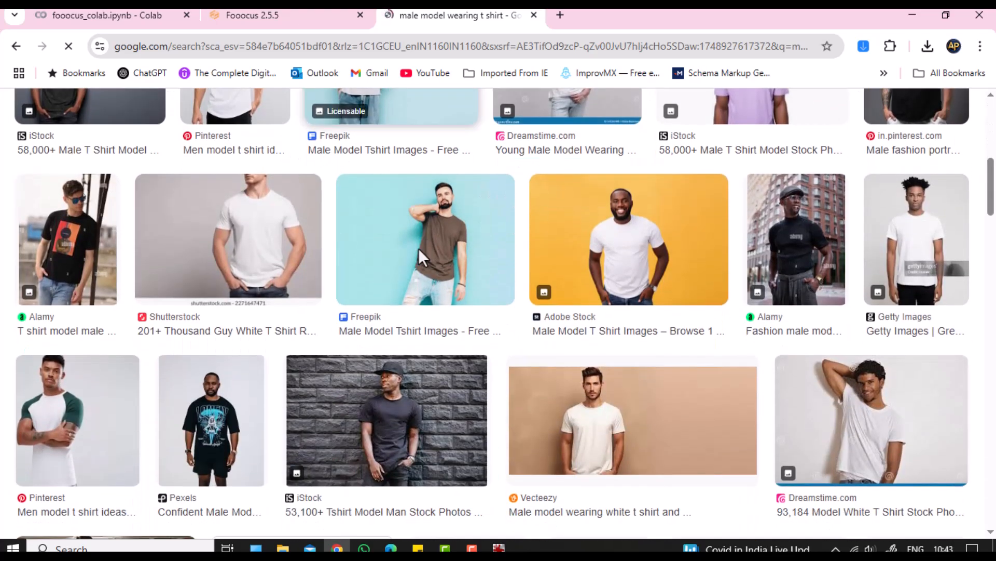
scroll(418, 248, "down", 4)
scroll(420, 259, "down", 3)
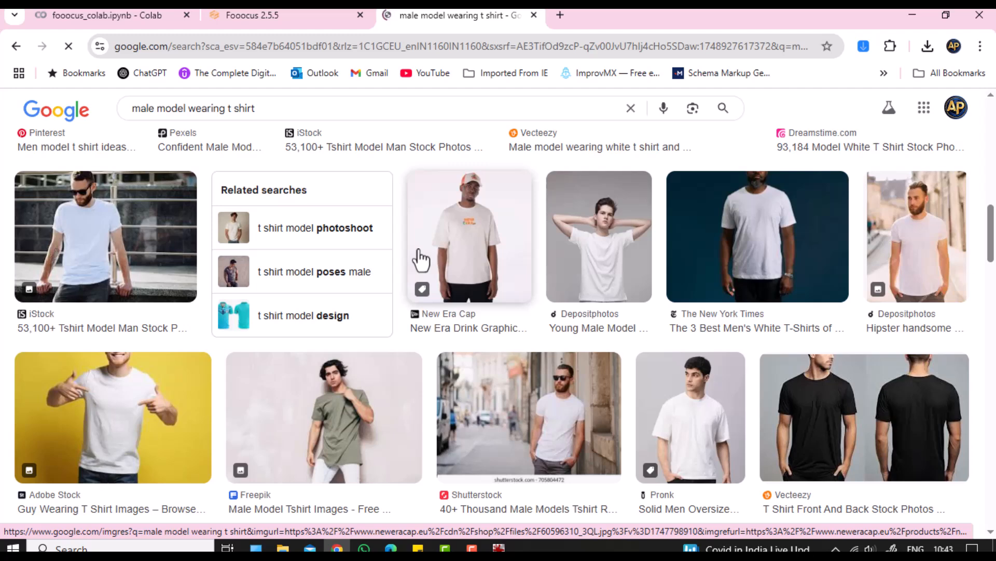
scroll(421, 258, "down", 3)
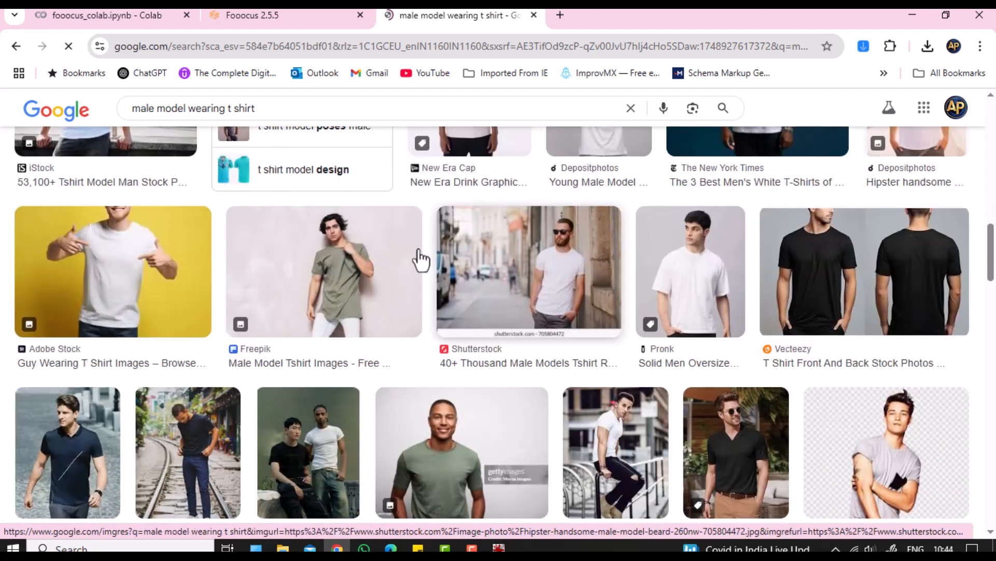
scroll(421, 259, "down", 2)
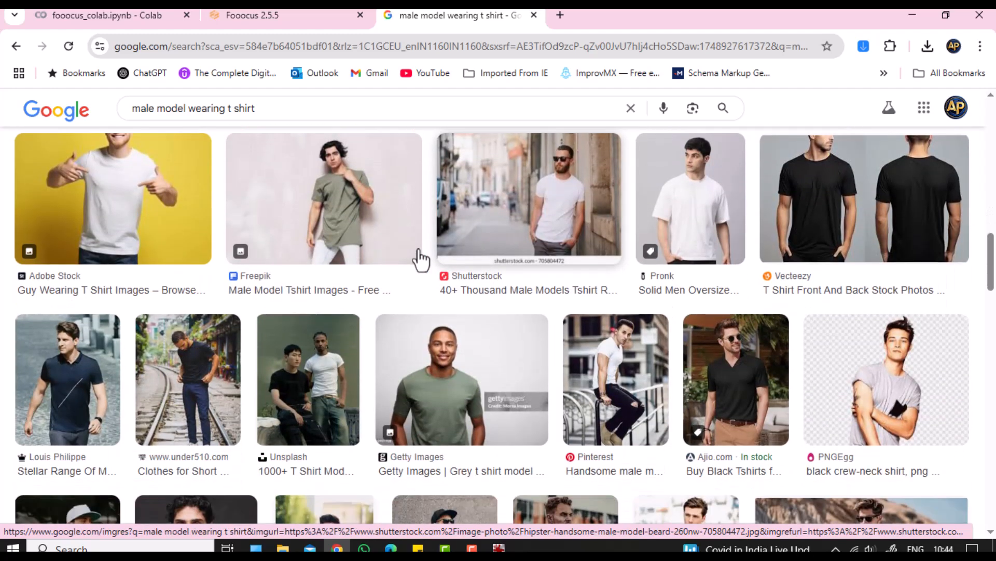
scroll(420, 259, "down", 4)
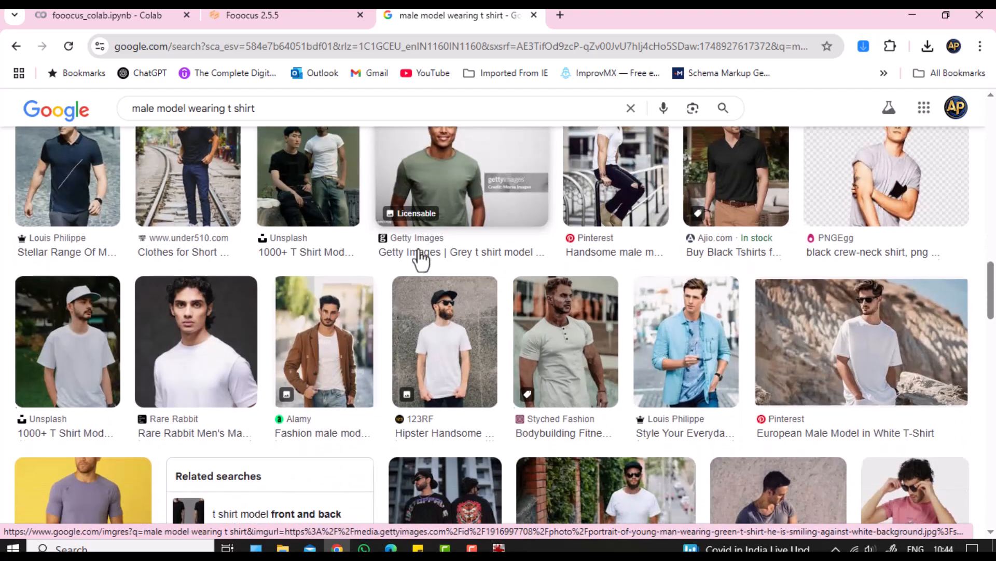
scroll(421, 259, "down", 4)
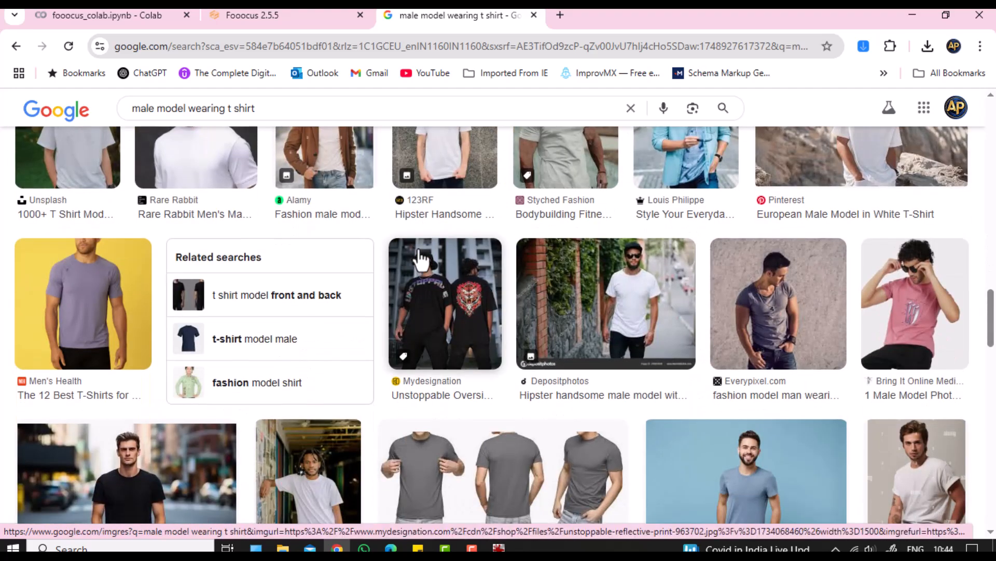
Step: Save the pink t-shirt model photo to the Desktop as 'Pose'
left_click(926, 313)
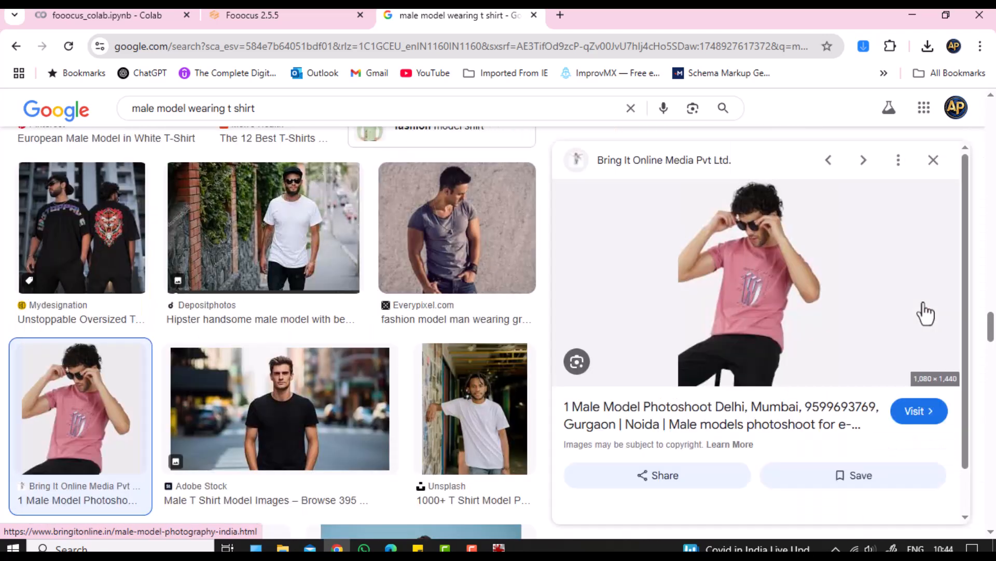
right_click(761, 240)
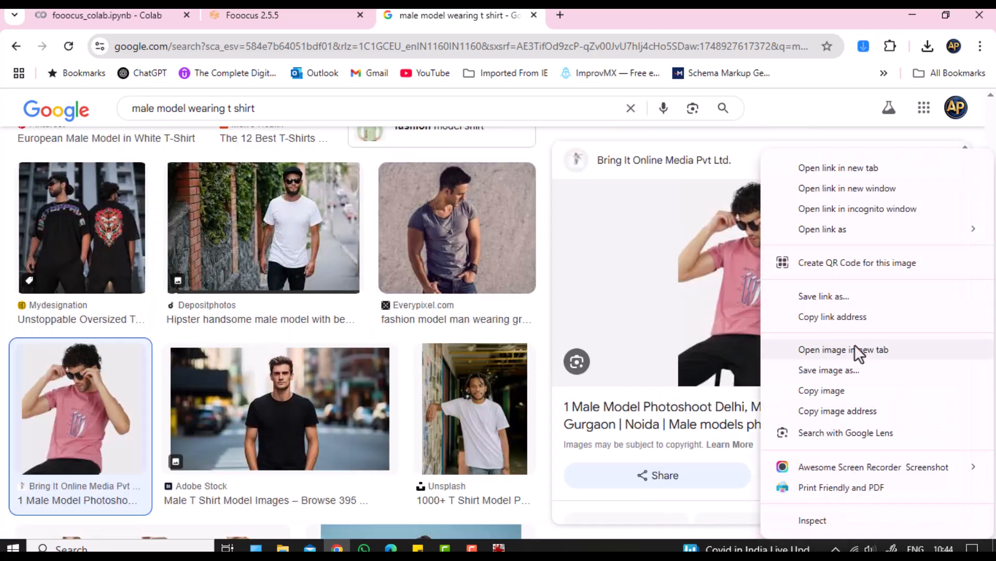
left_click(843, 369)
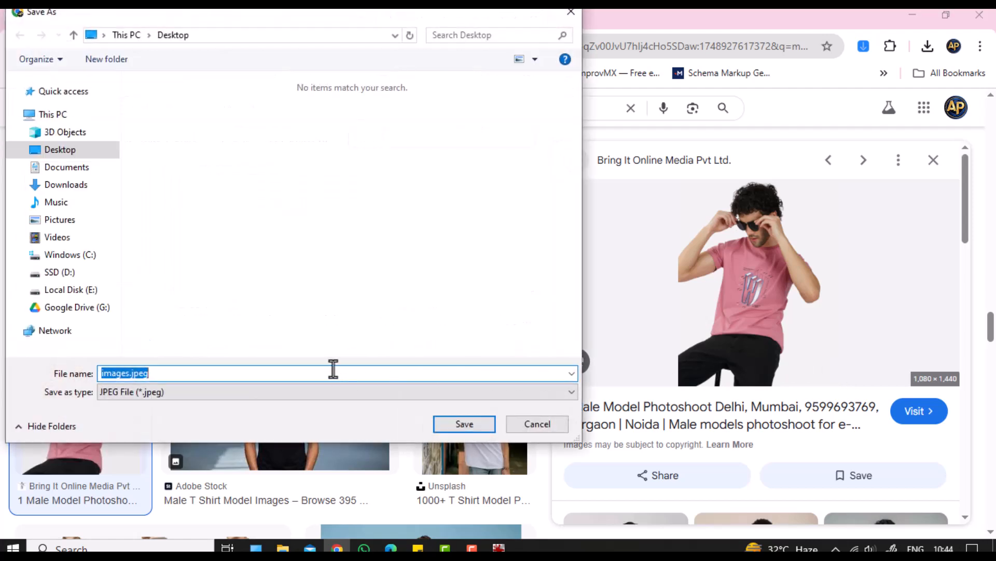
type("Pose")
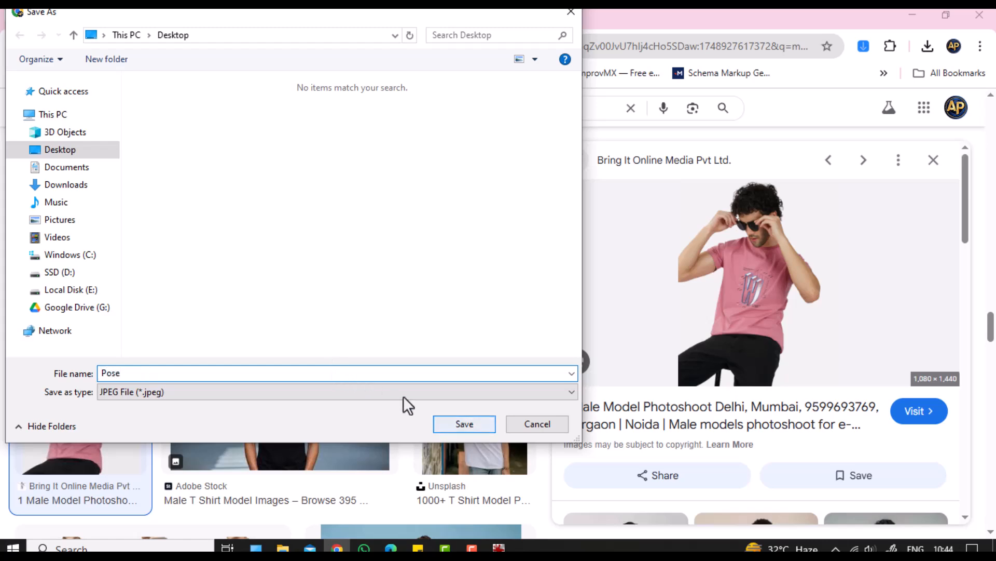
left_click(459, 419)
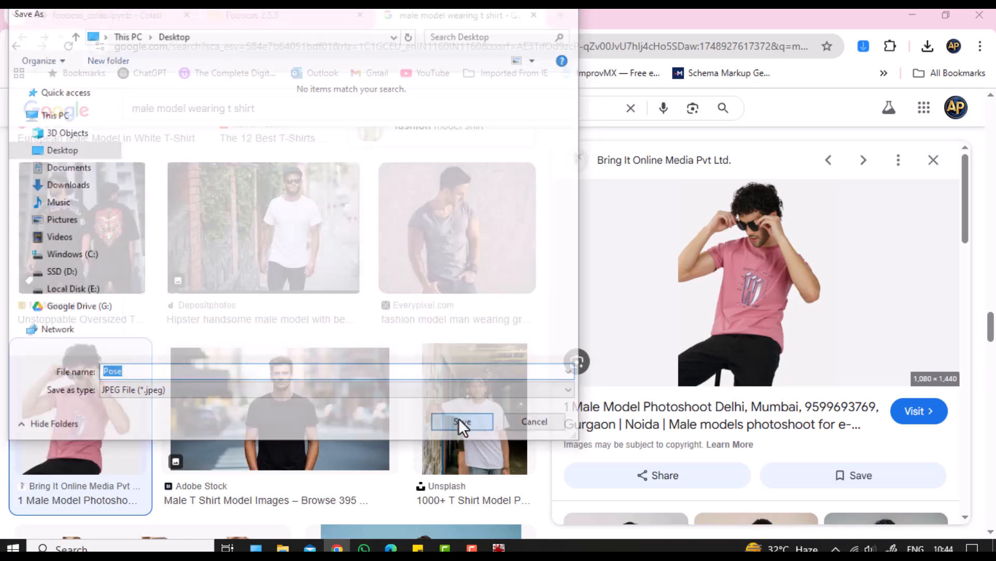
Step: Close the Google tab and load Pose.jpeg into the second Fooocus image prompt
left_click(273, 15)
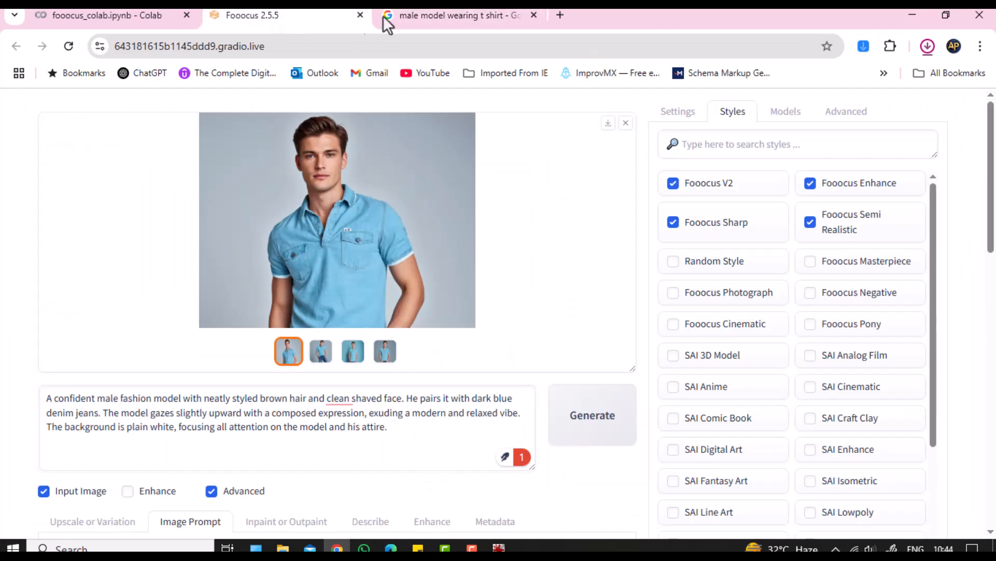
left_click(534, 15)
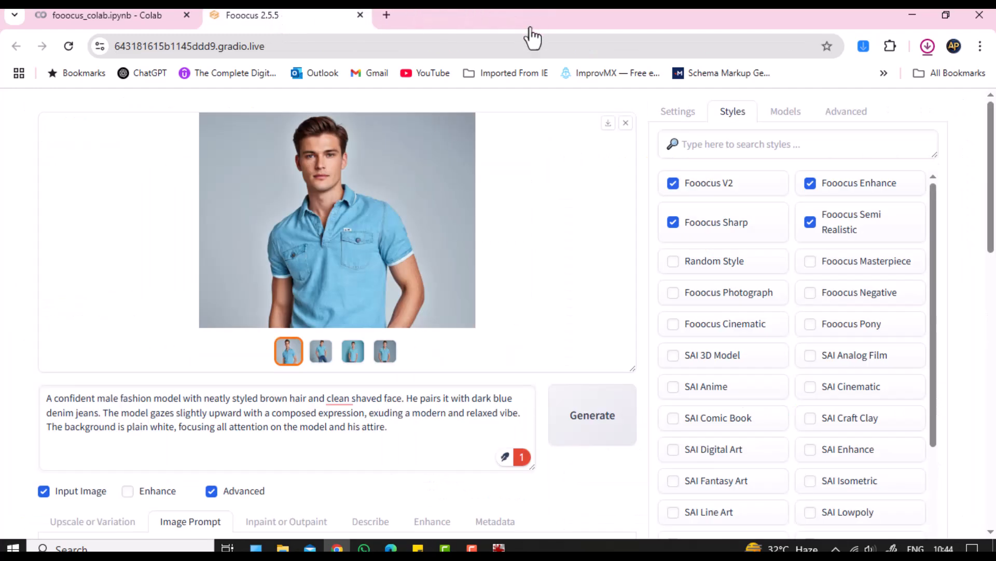
scroll(416, 233, "down", 5)
scroll(358, 339, "down", 1)
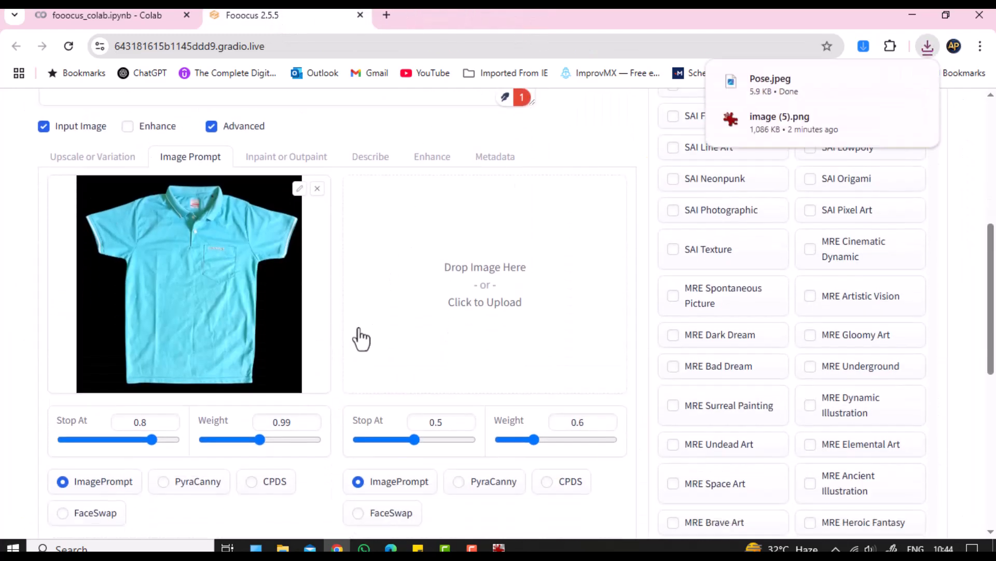
left_click(488, 289)
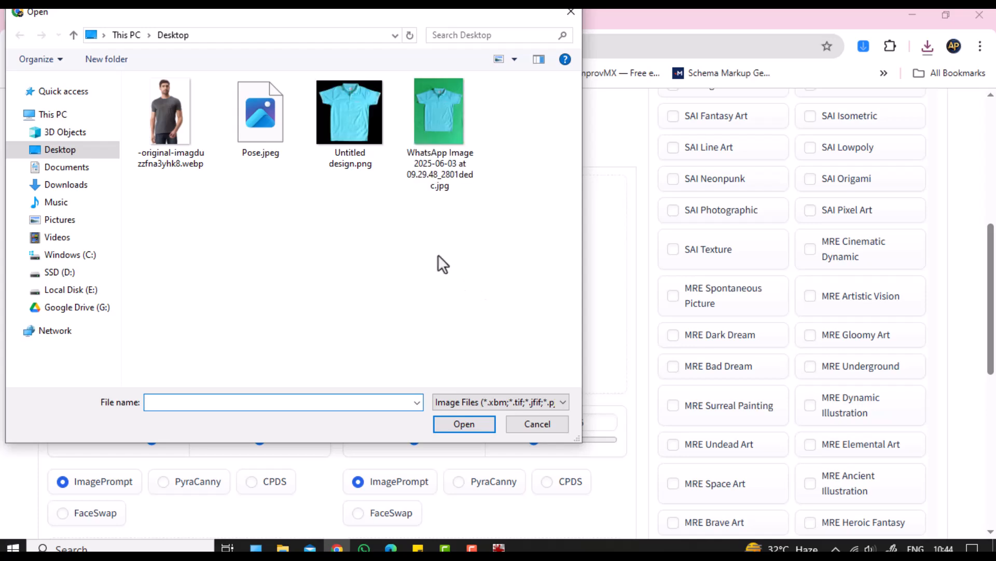
left_click(254, 144)
left_click(463, 422)
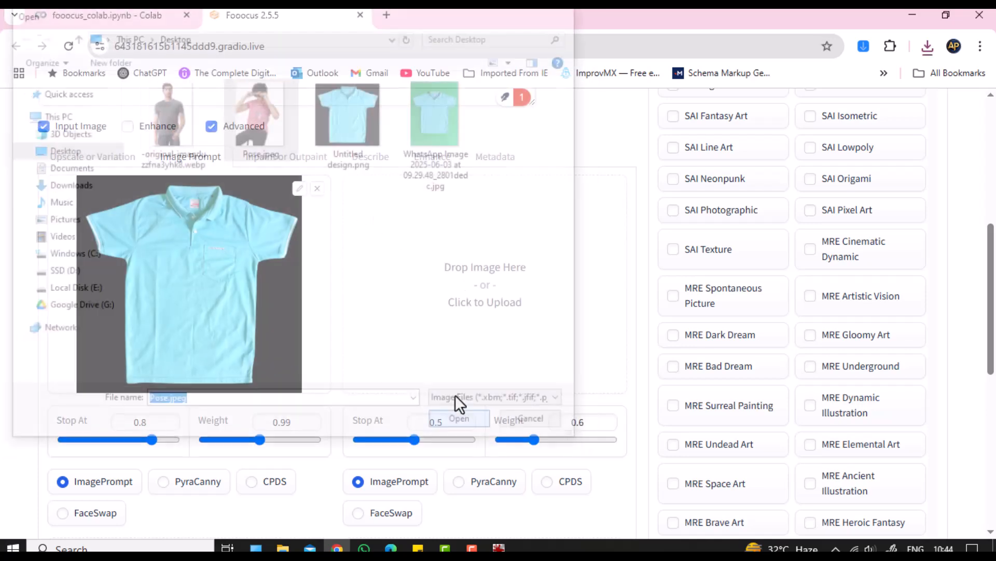
Step: Raise the pose prompt's PyraCanny Stop At to 0.697, keeping Weight 1
scroll(454, 390, "down", 2)
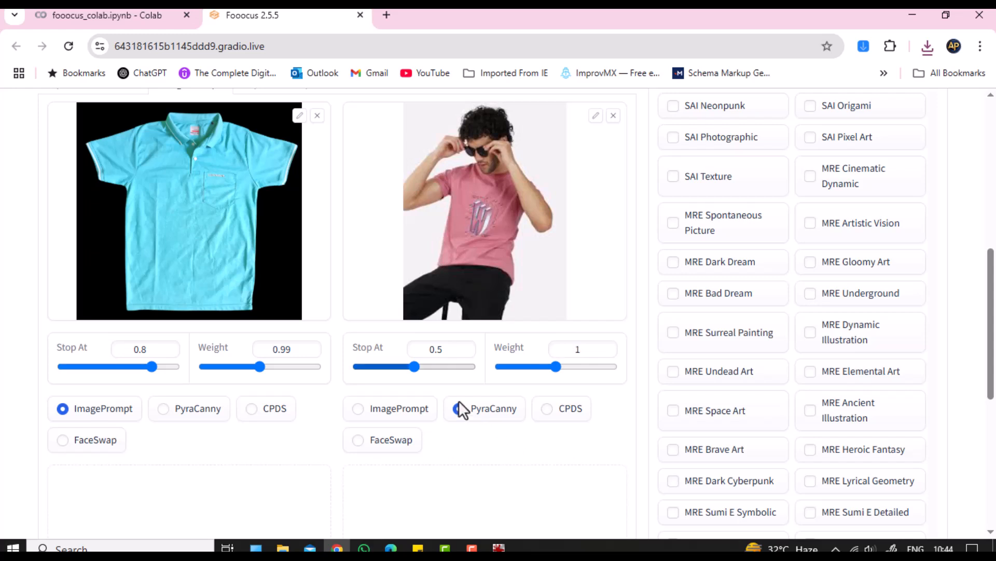
left_click_drag(415, 367, 416, 367)
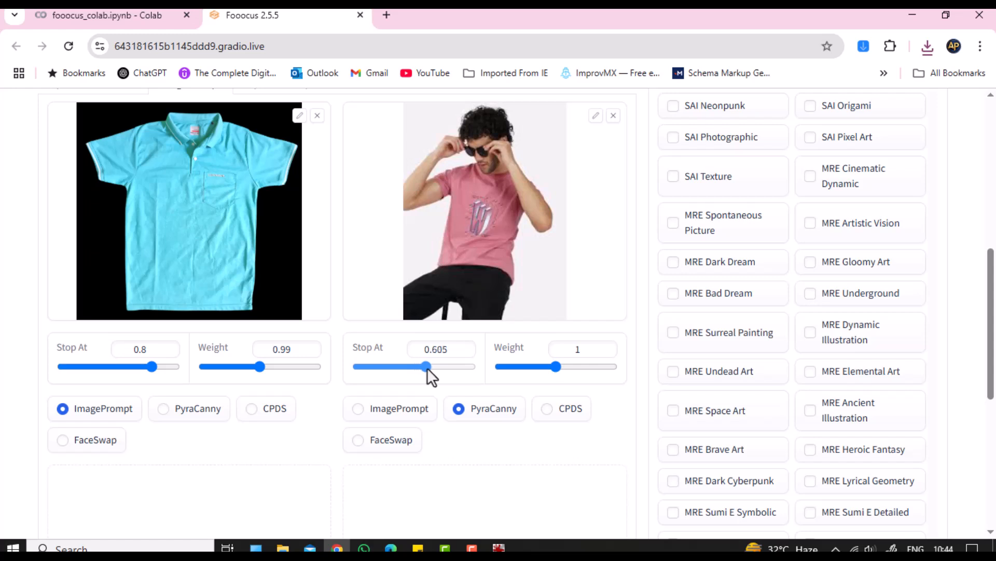
left_click_drag(432, 369, 438, 372)
scroll(463, 409, "down", 4)
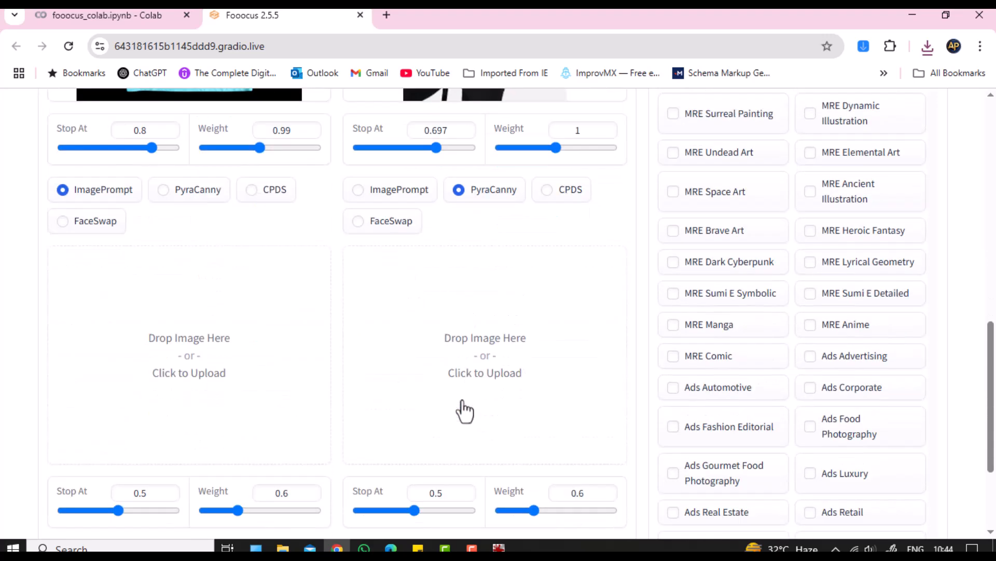
scroll(465, 410, "down", 3)
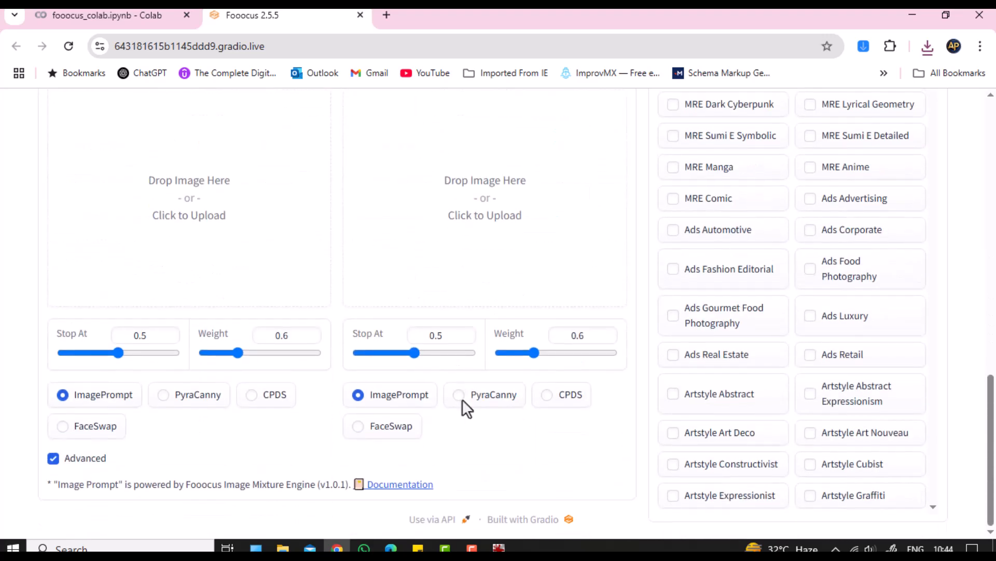
scroll(462, 399, "up", 15)
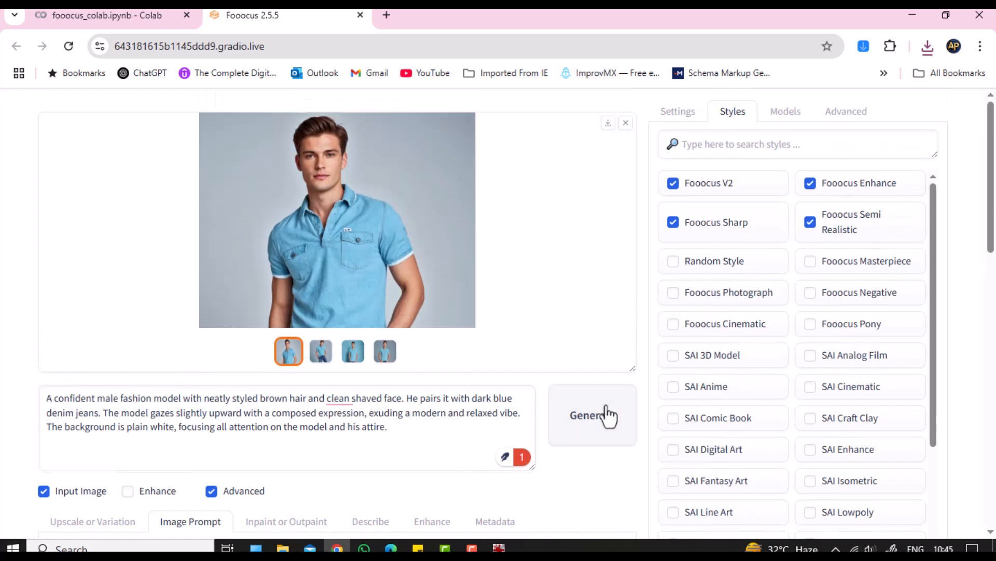
Step: Generate images from the edited prompt with the polo and pose image prompts
scroll(351, 425, "down", 5)
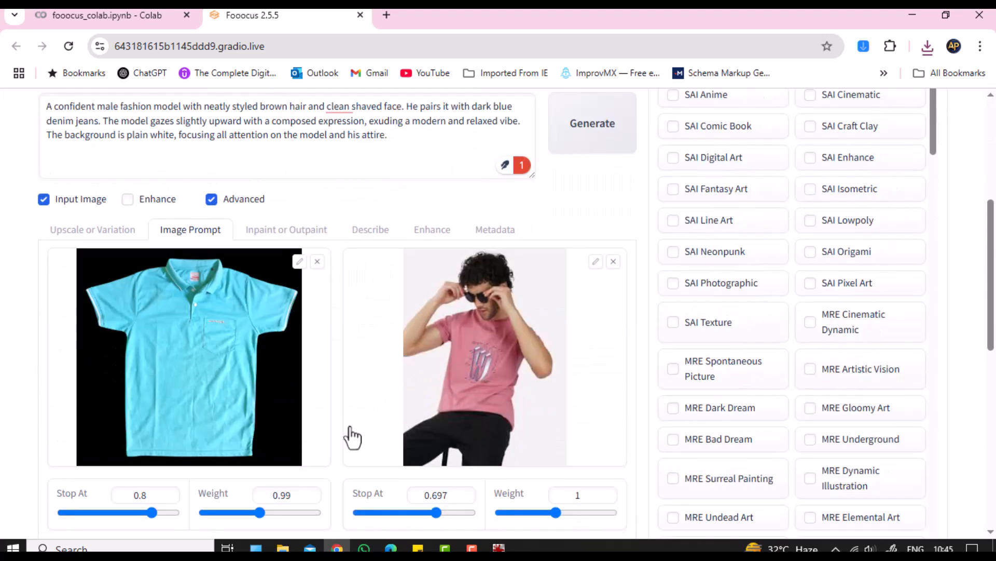
scroll(352, 438, "up", 6)
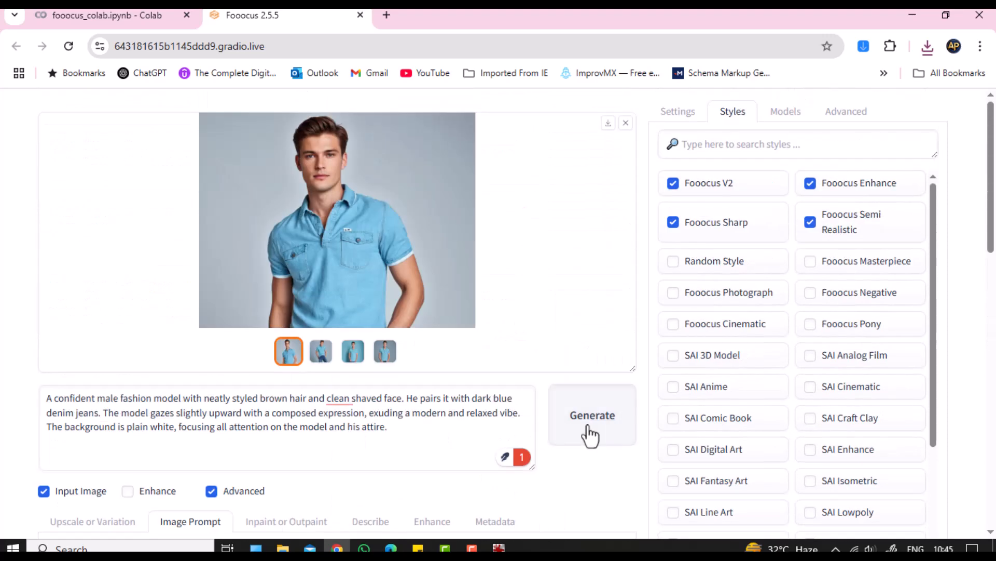
left_click(590, 434)
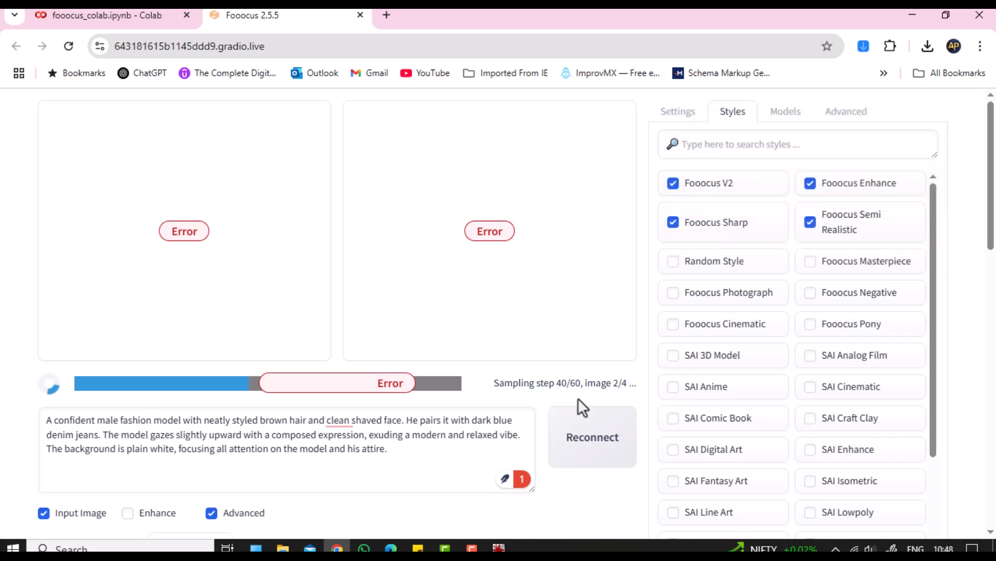
Step: Reconnect, close the broken Fooocus tab, and begin uploading to the relaunched page's first image prompt
left_click(582, 415)
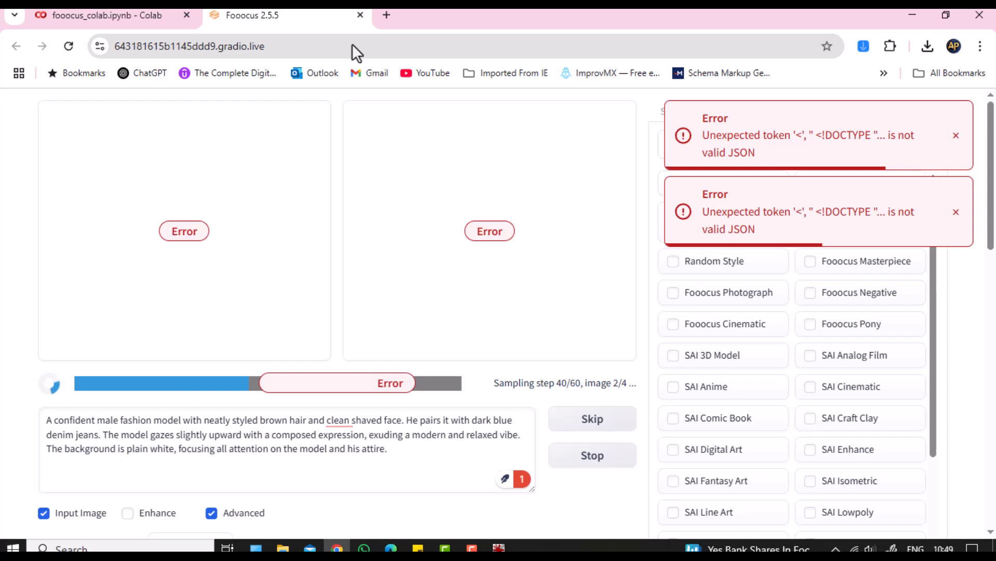
left_click(361, 15)
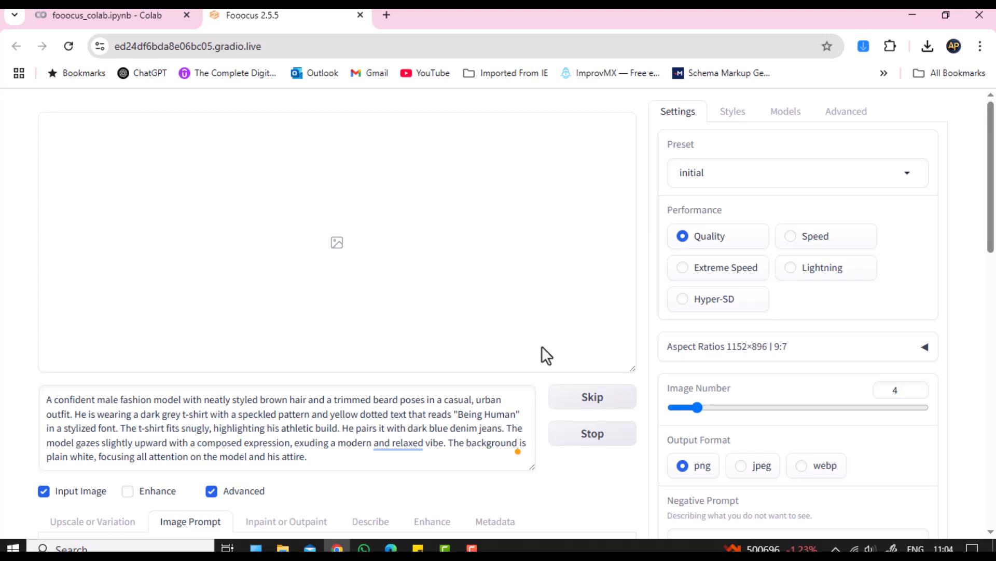
scroll(542, 355, "down", 4)
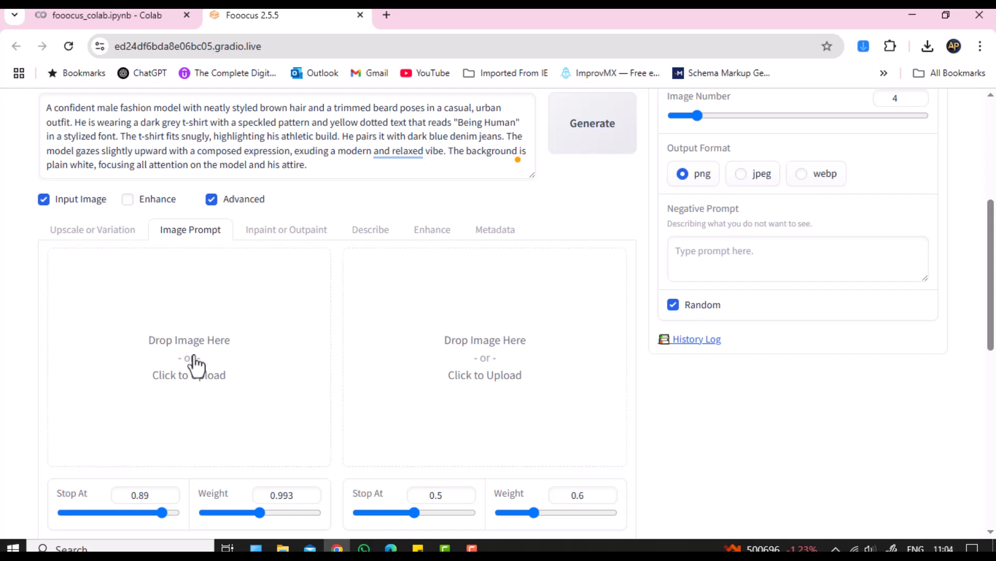
left_click(195, 365)
Step: Load Untitled design.png into the first image prompt
left_click(355, 128)
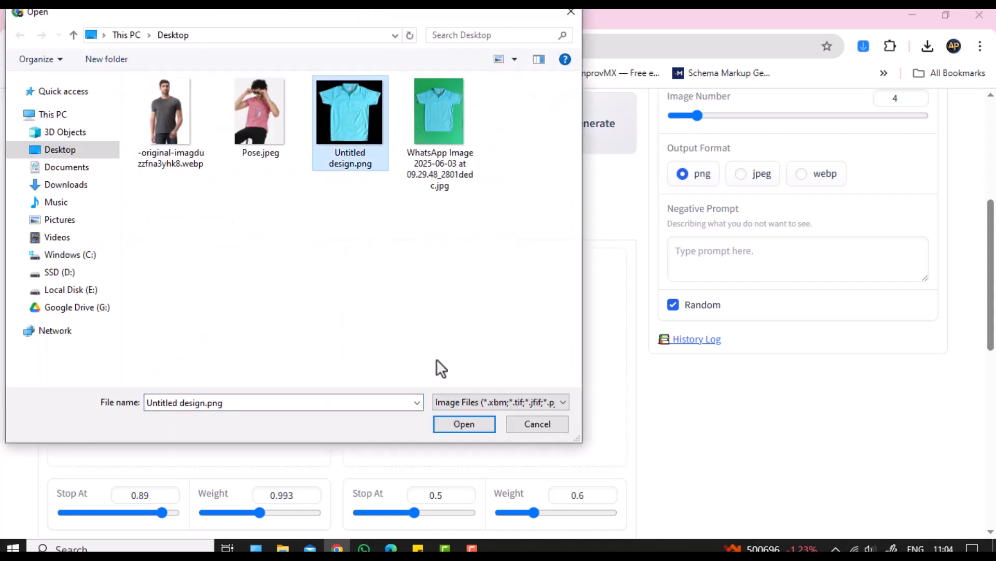
left_click(459, 422)
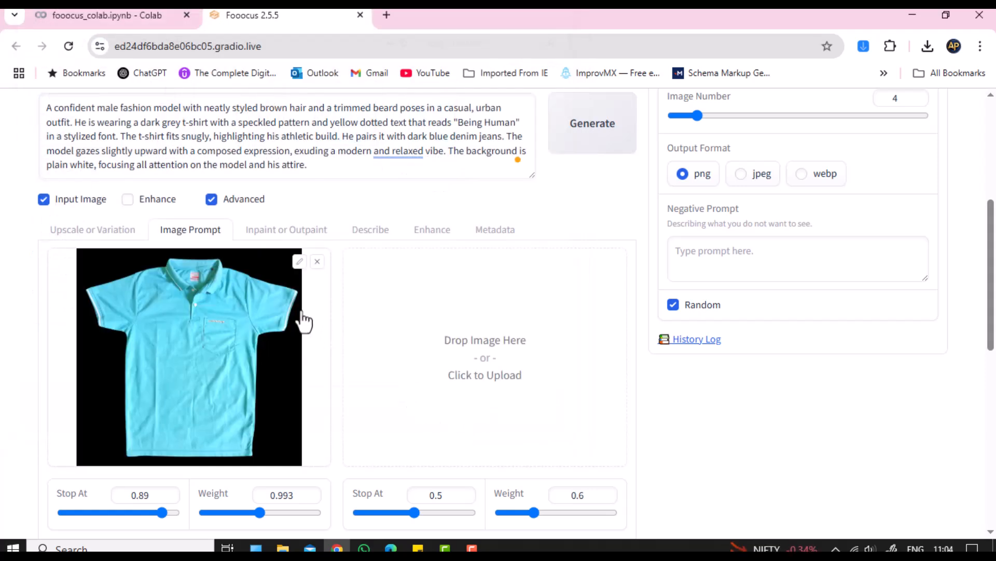
scroll(304, 321, "down", 1)
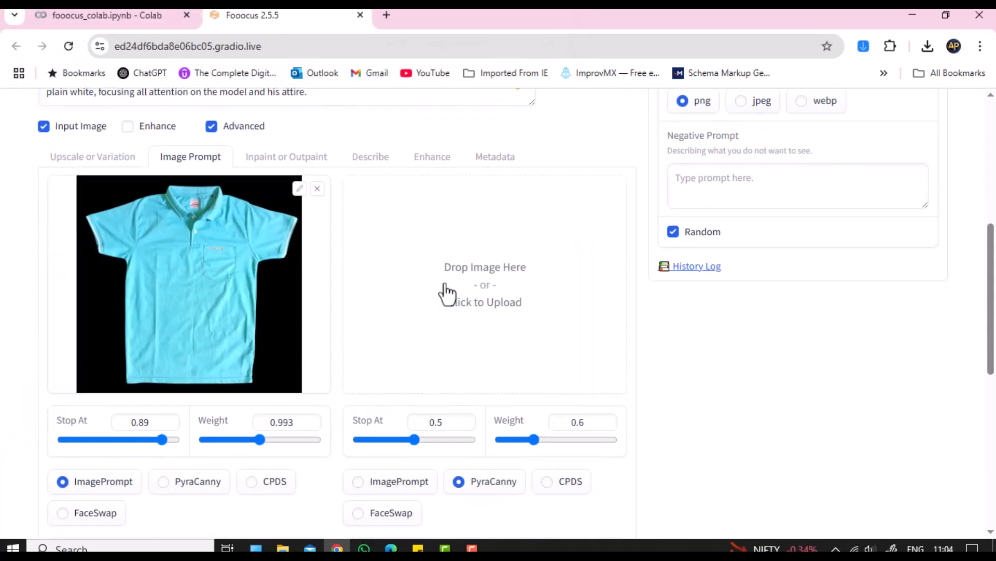
Step: Load Pose.jpeg into the second, PyraCanny image prompt
left_click(488, 284)
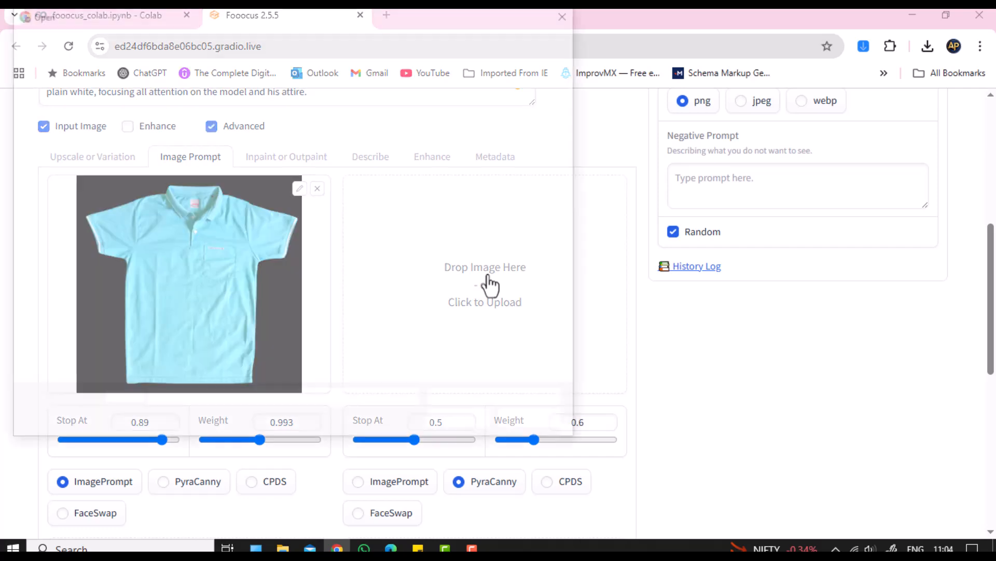
left_click(278, 136)
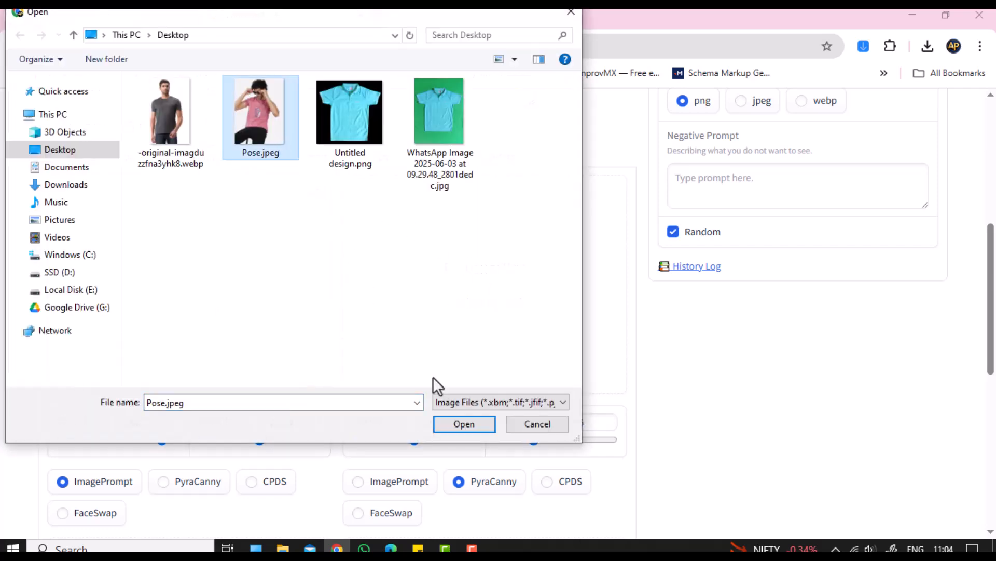
left_click(463, 424)
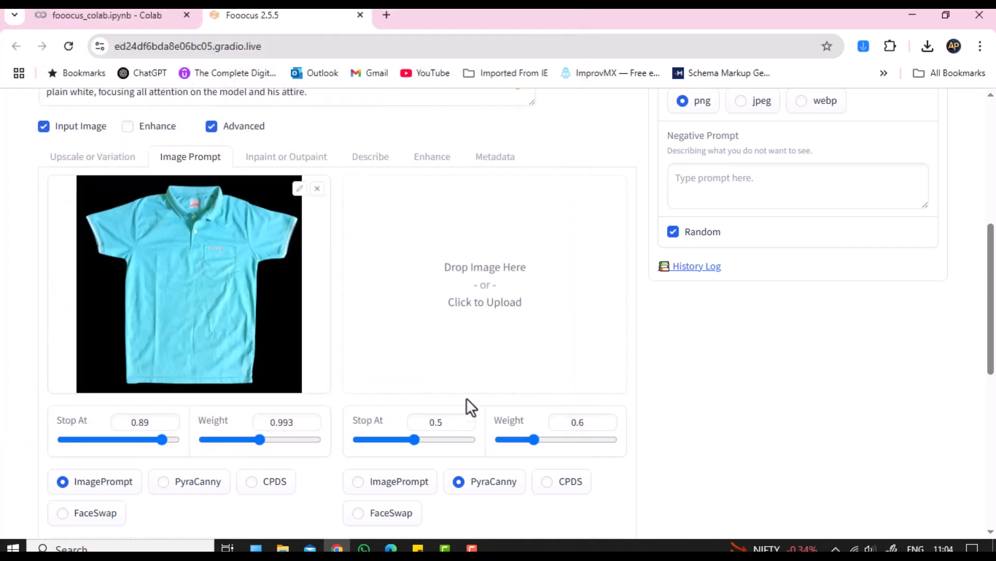
scroll(475, 341, "down", 3)
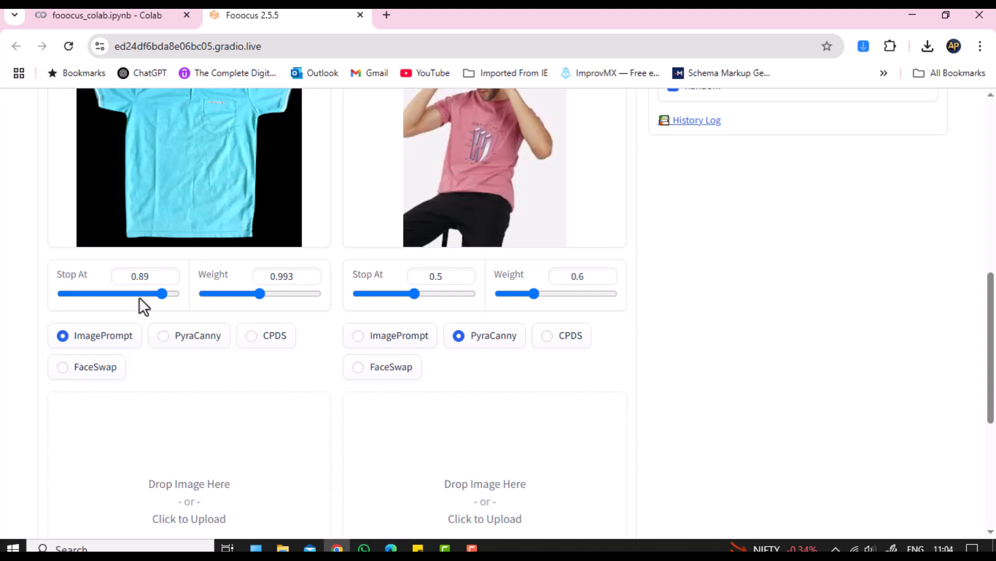
scroll(143, 299, "up", 1)
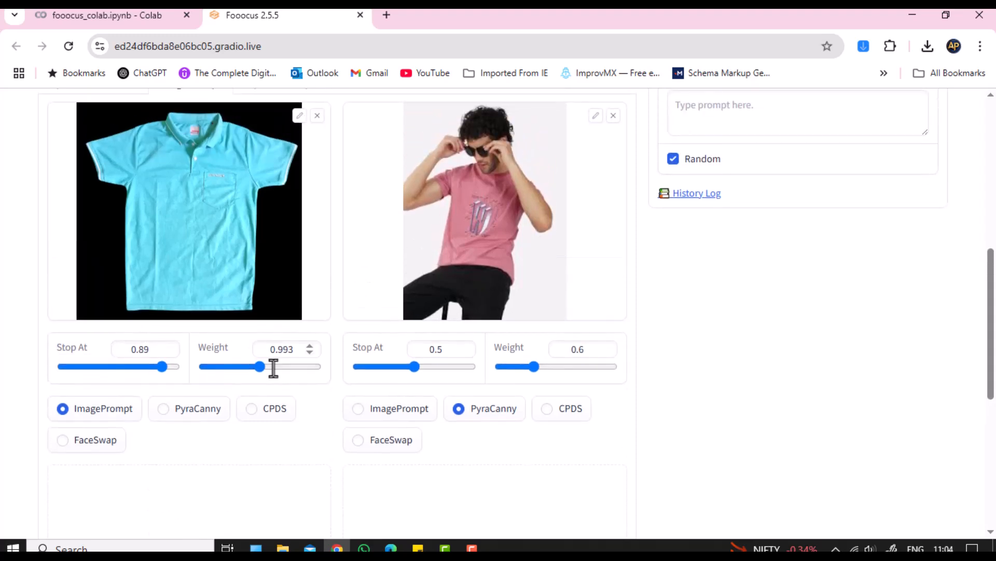
scroll(273, 366, "up", 6)
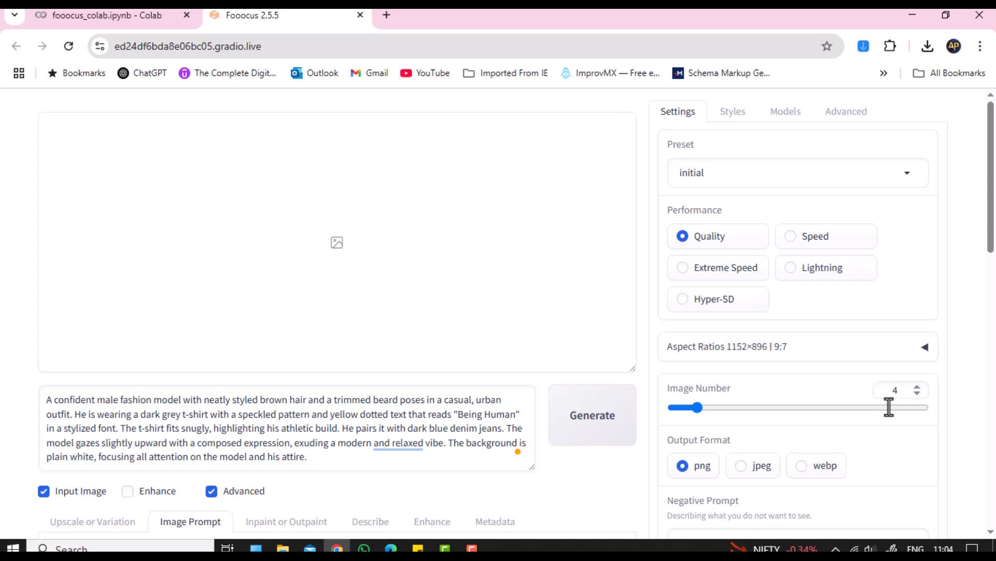
left_click(730, 118)
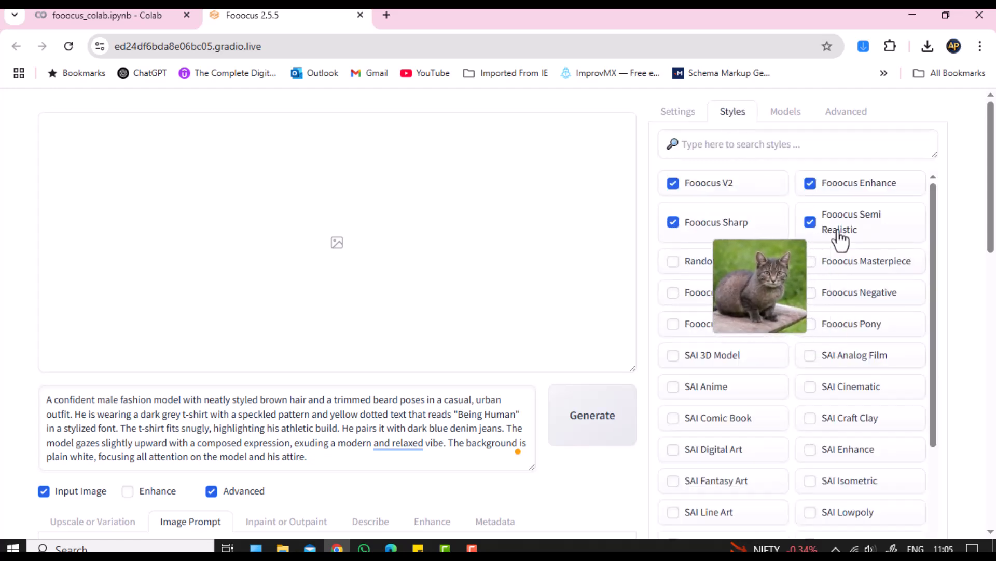
left_click(682, 112)
scroll(675, 117, "down", 1)
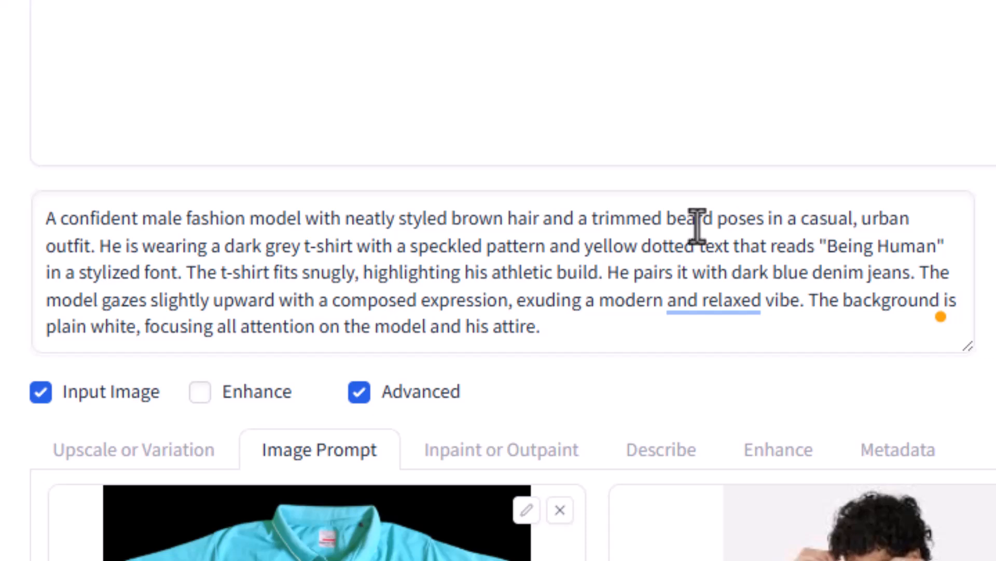
Step: Replace the trimmed-beard wording with 'clean shaved face.' and delete the outfit and expression sentences
left_click_drag(592, 218, 851, 221)
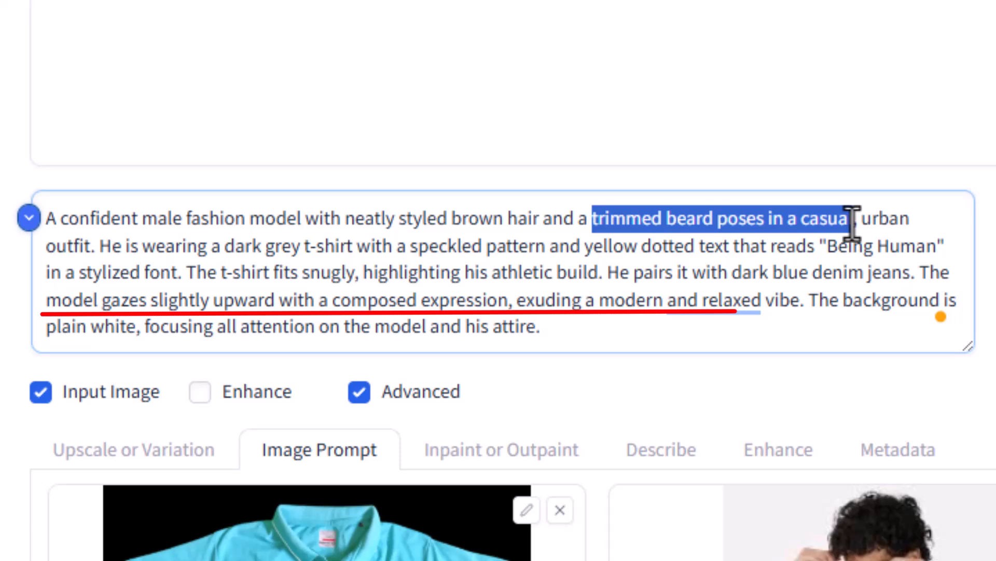
type("clean ")
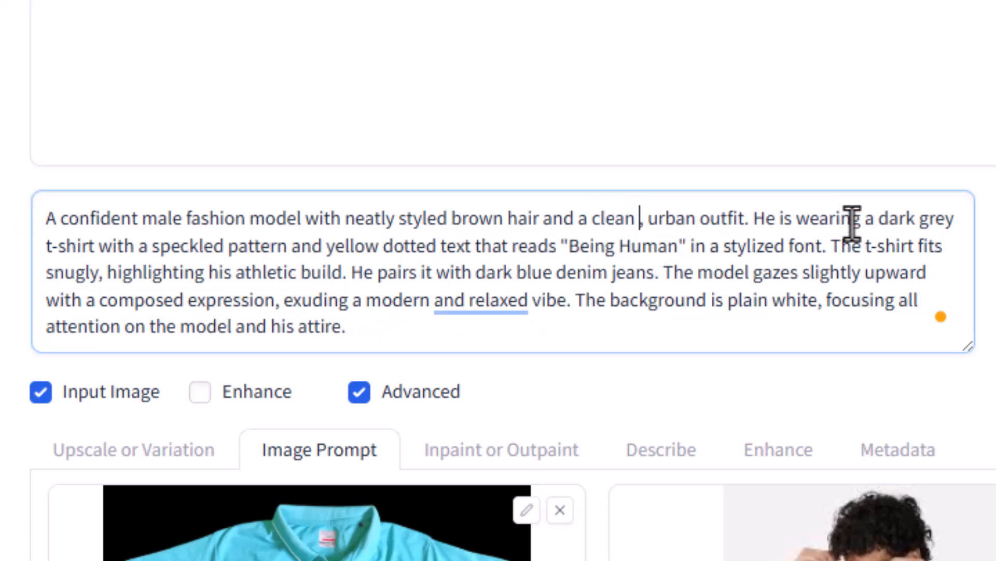
type("shaved fa")
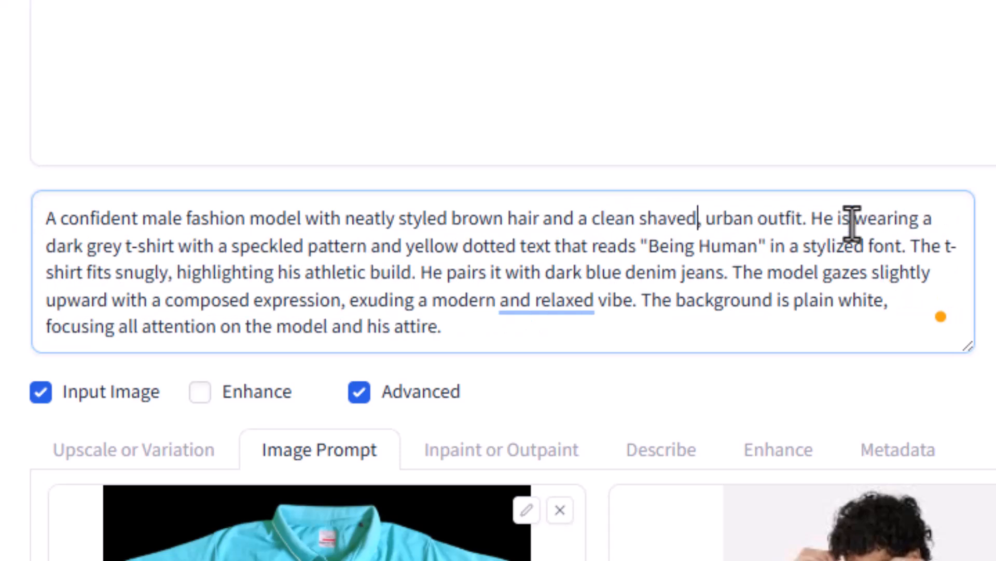
type("ce")
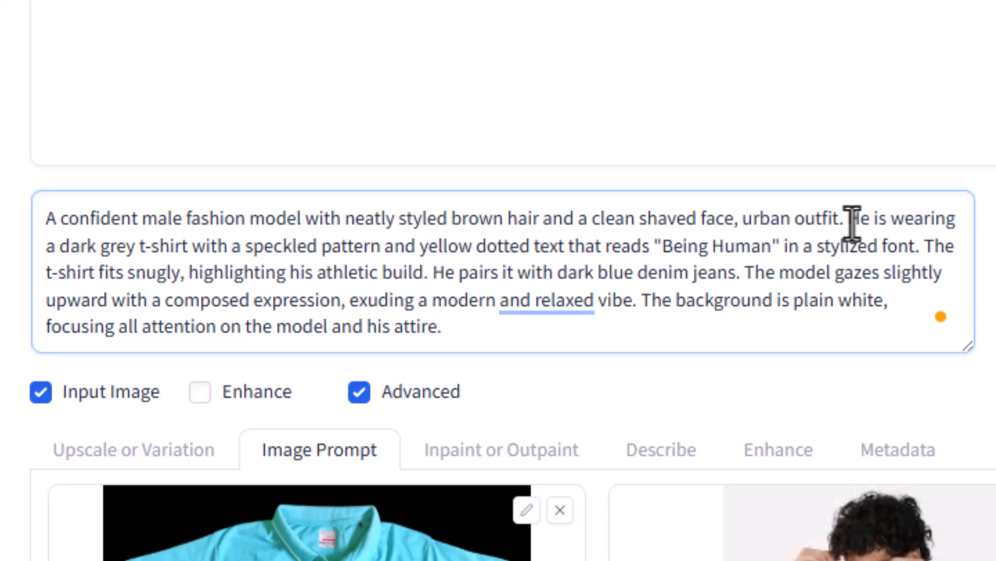
type(".")
key("shift+Right")
key("shift+Right")
key("shift+Right")
key("shift+Right")
key("shift+Right")
key("shift+Right")
key("shift+Right")
key("shift+Right")
key("shift+Right")
key("shift+Right")
key("shift+Right")
key("shift+Right")
key("shift+Right")
key("shift+Right")
key("shift+Right")
key("shift+Right")
key("shift+Right")
key("shift+Right")
key("shift+Right")
key("shift+Right")
key("shift+Right")
key("shift+Right")
key("shift+Right")
key("shift+Right")
key("shift+Right")
key("shift+Right")
key("shift+Right")
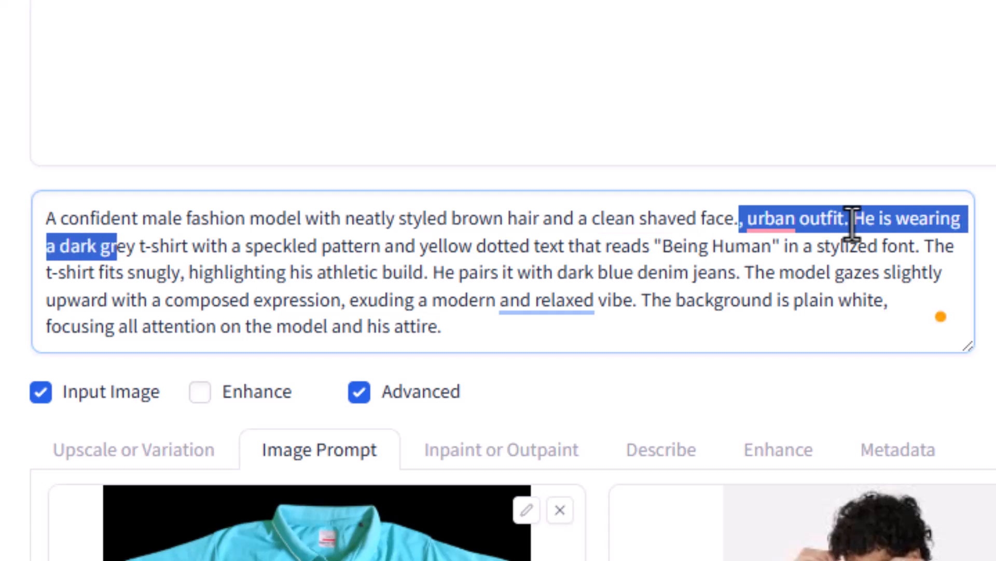
key("shift+Down")
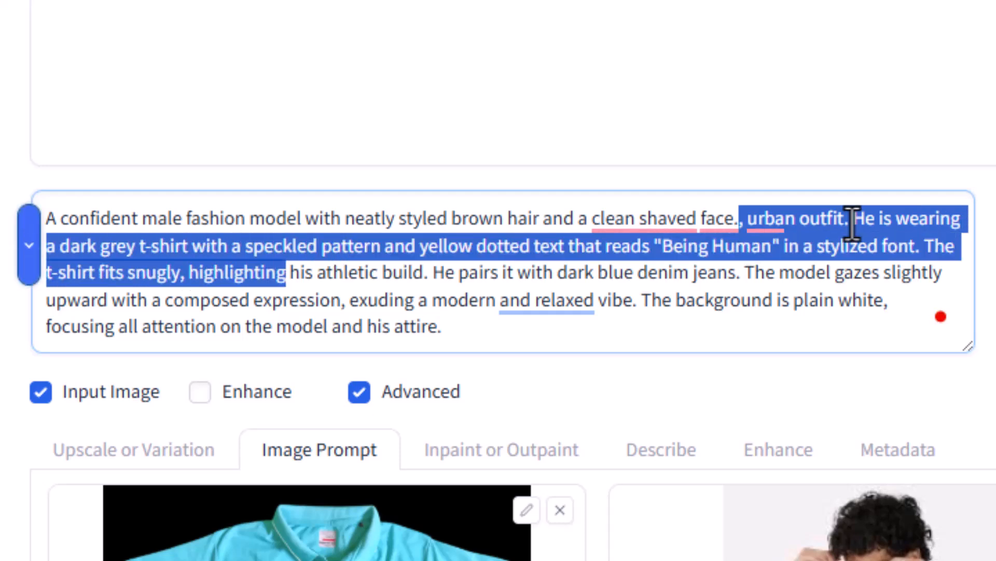
key("shift+Down")
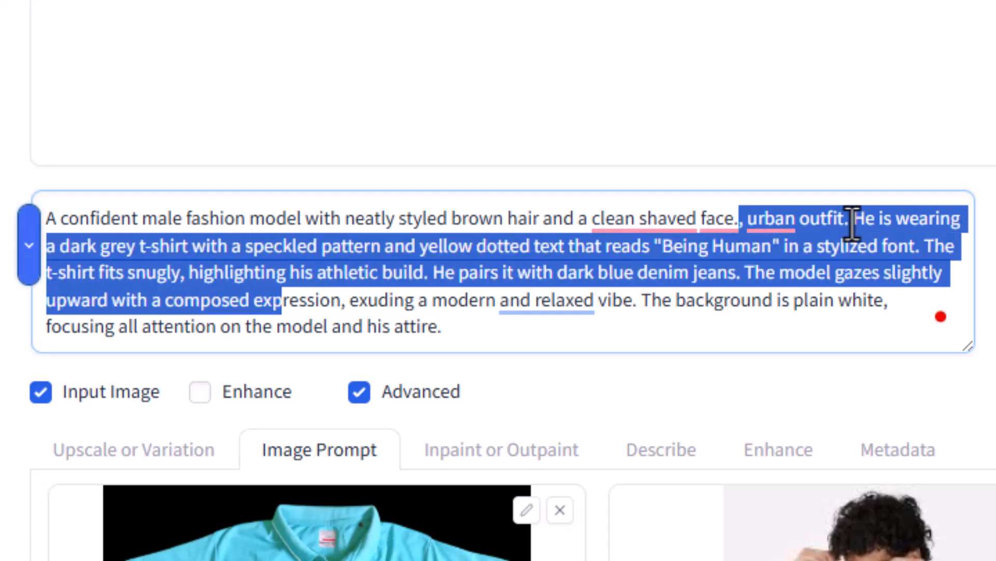
key("shift+Right")
key("shift+Right")
key("shift+Right")
key("shift+Right")
key("shift+Right")
key("shift+Right")
key("shift+Right")
key("shift+Right")
key("shift+Right")
key("shift+Right")
key("shift+Right")
key("shift+Right")
key("shift+Right")
key("shift+Right")
key("shift+Right")
key("shift+Right")
key("shift+Right")
key("shift+Right")
key("shift+Right")
key("shift+Right")
key("shift+Right")
key("shift+Right")
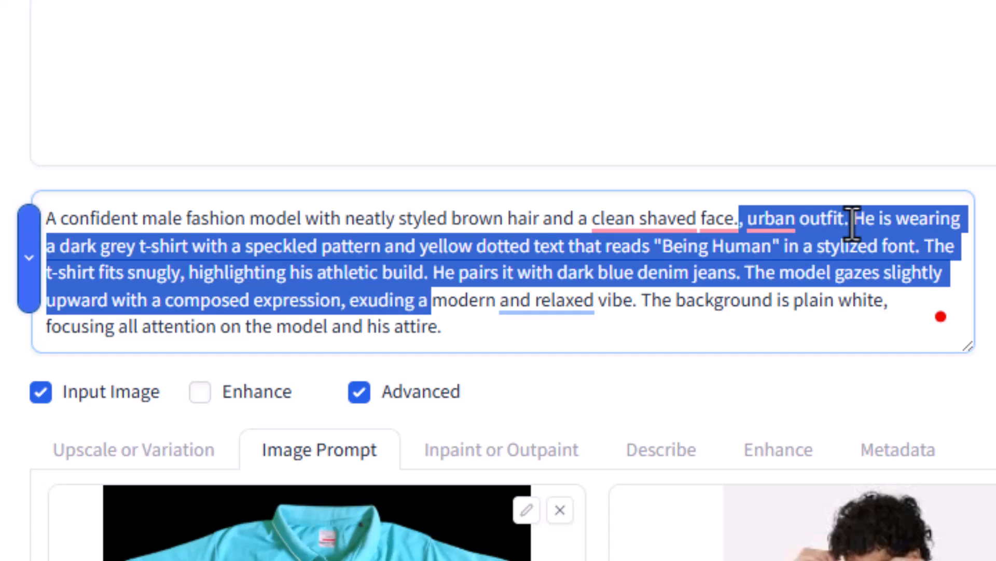
key("shift+Right")
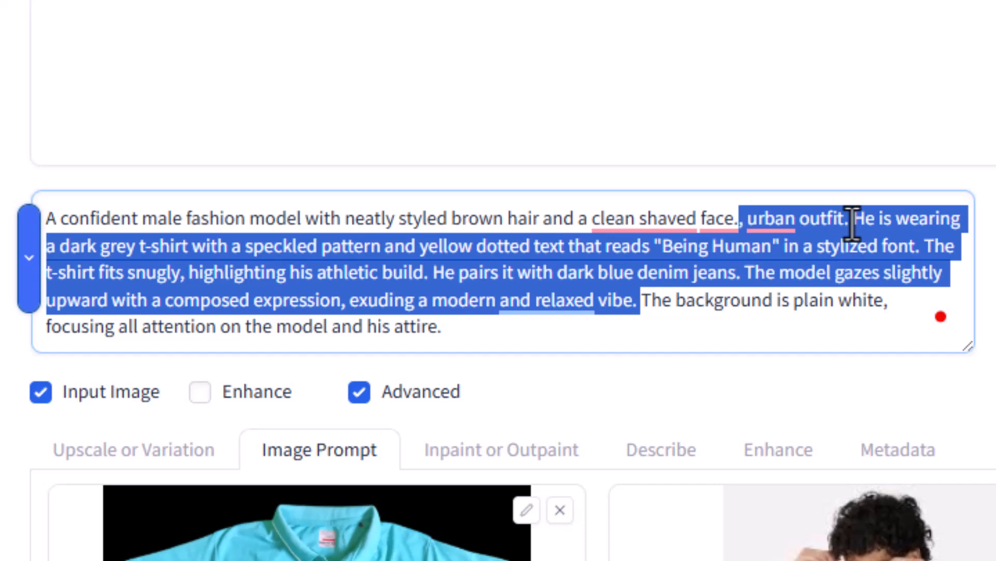
key("BackSpace")
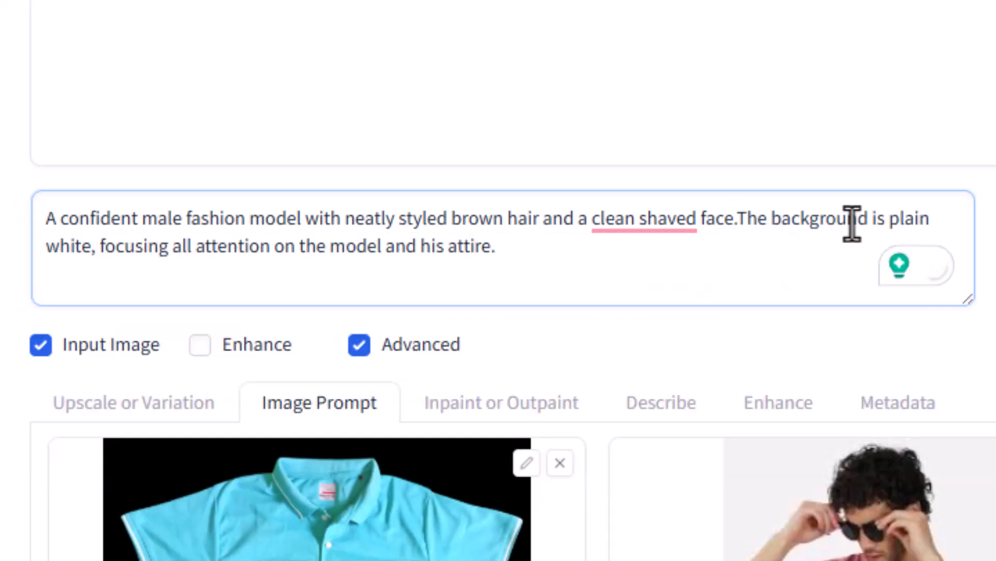
Step: Append 'Give full upper body image.' to the end of the prompt and generate
key("ctrl+End")
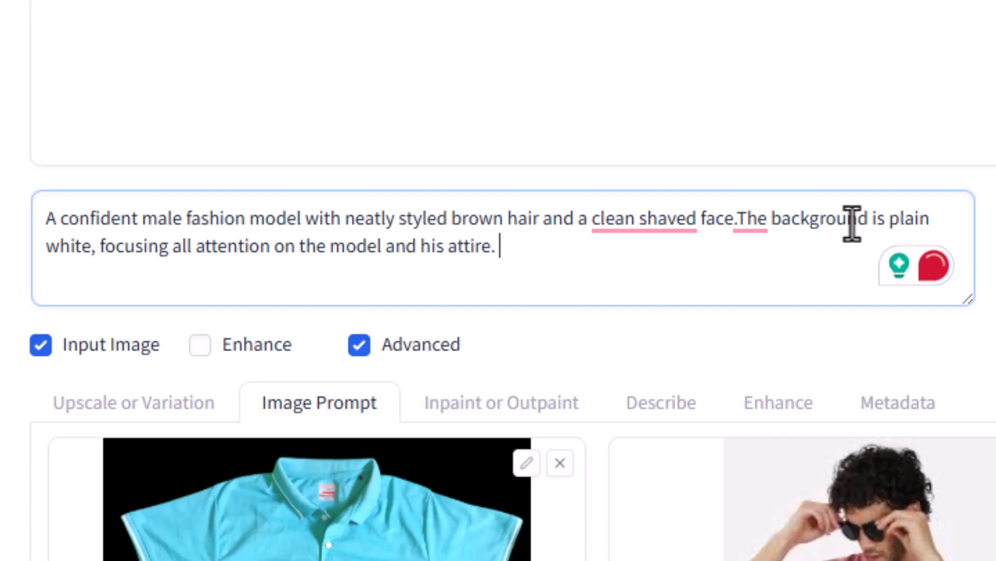
type("Give ")
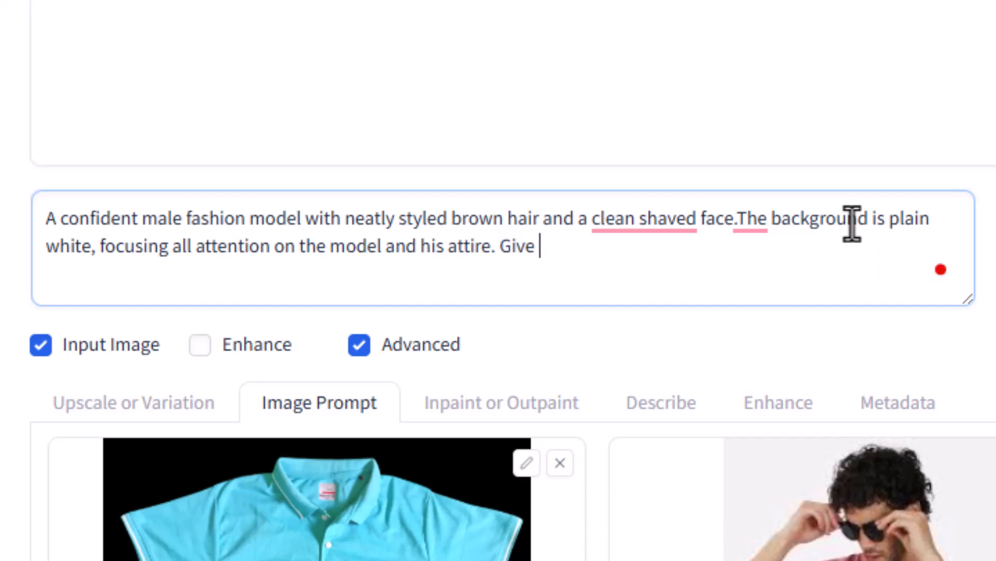
type("full up")
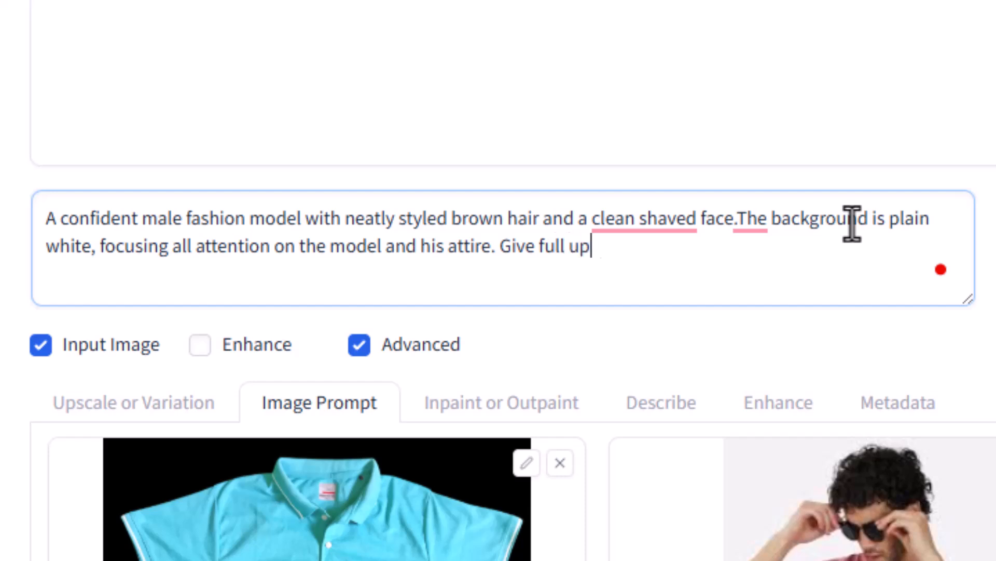
type("per body image.")
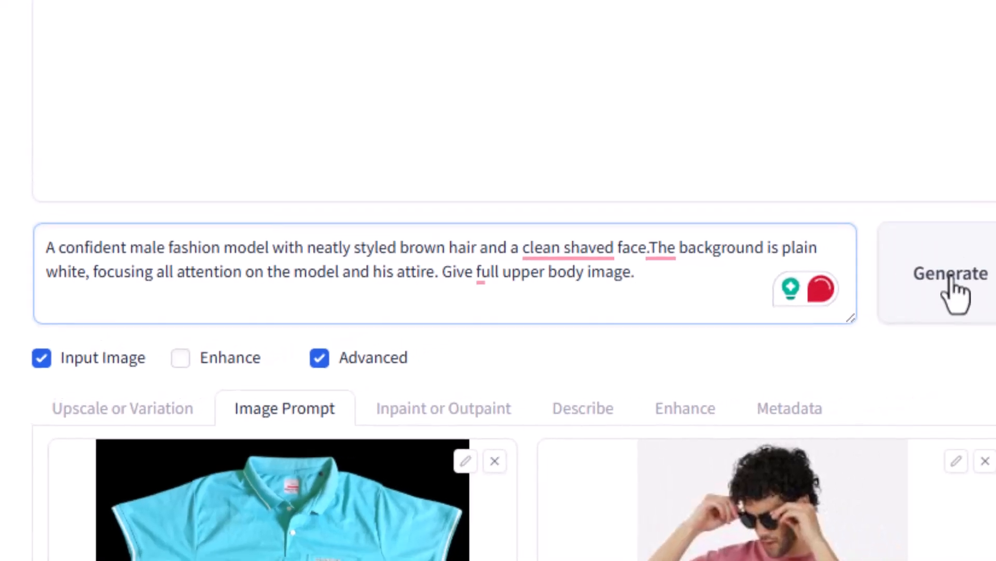
left_click(954, 283)
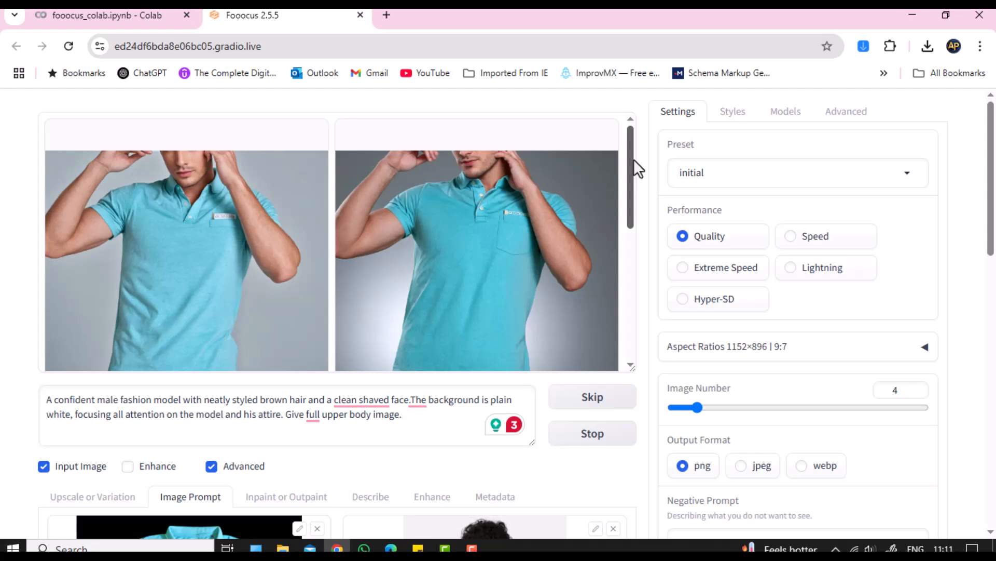
Step: Scroll through the results gallery to view all four light-blue polo images
scroll(590, 285, "down", 1)
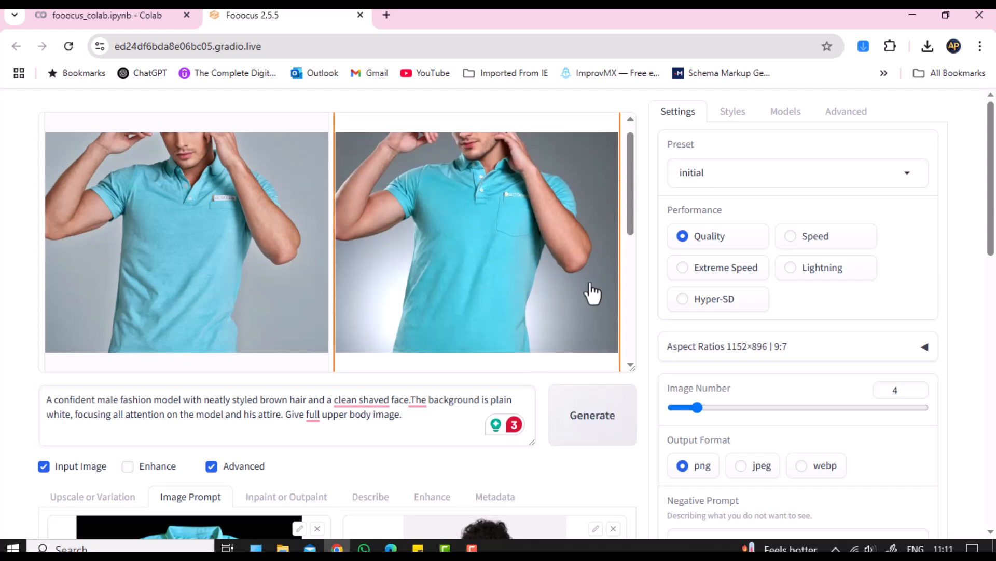
scroll(591, 296, "down", 5)
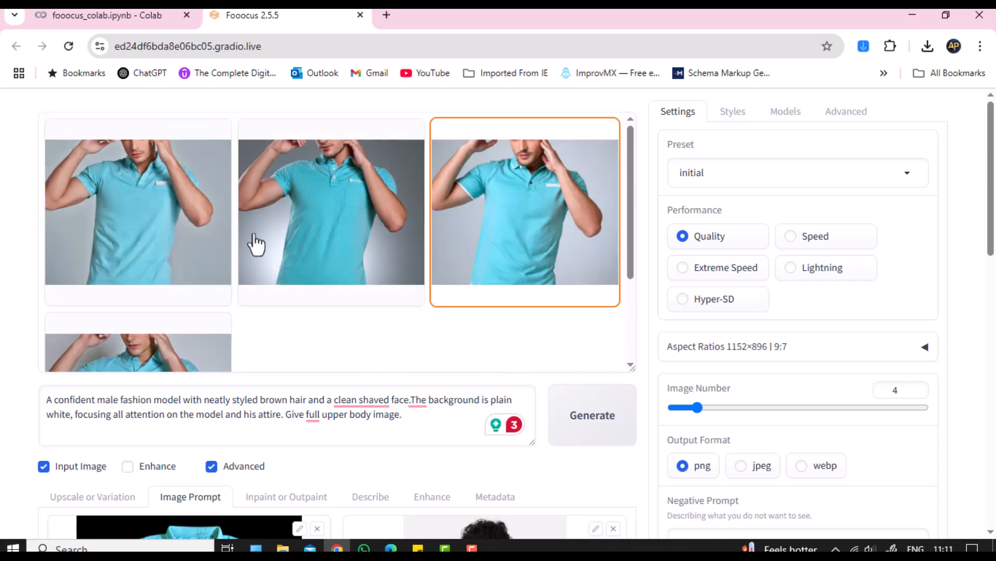
scroll(234, 236, "down", 1)
scroll(171, 203, "up", 1)
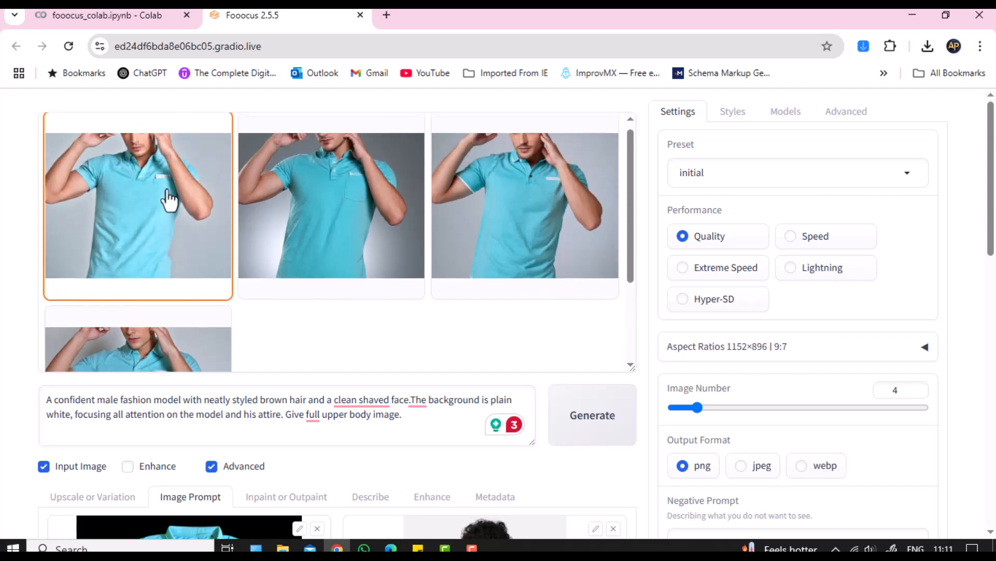
Step: Download the first and second generated photos from the preview viewer
left_click(170, 199)
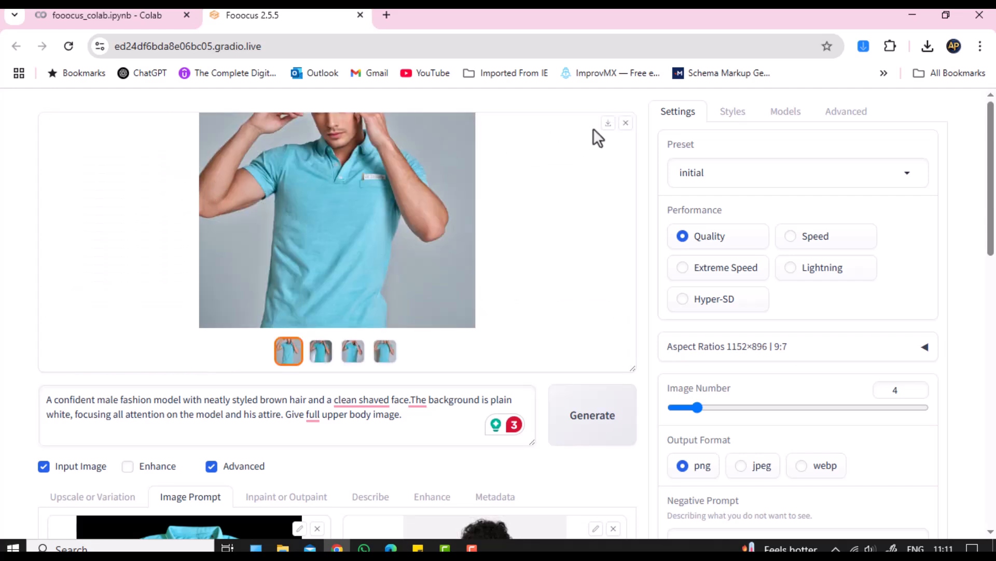
left_click(607, 125)
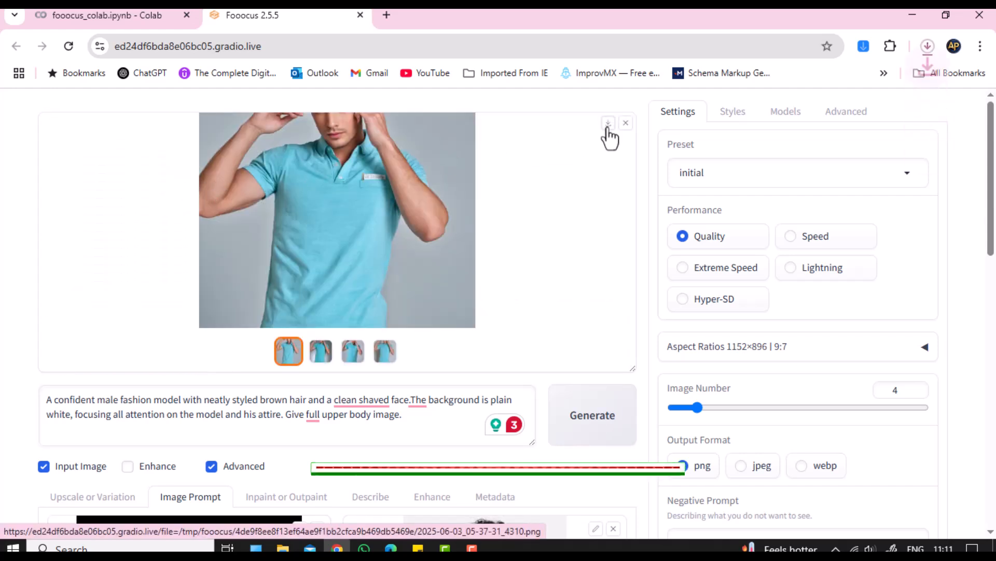
left_click(318, 357)
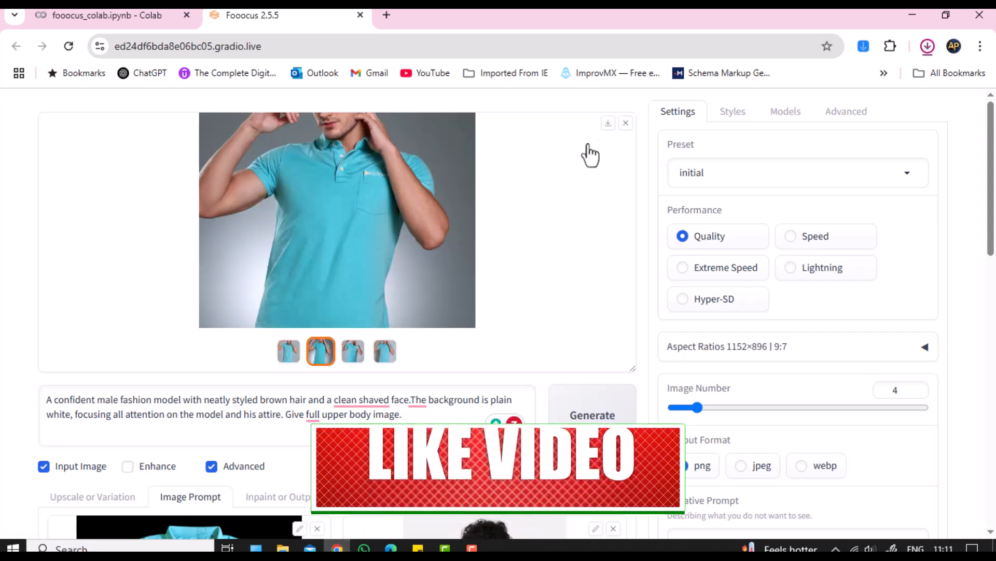
left_click(609, 125)
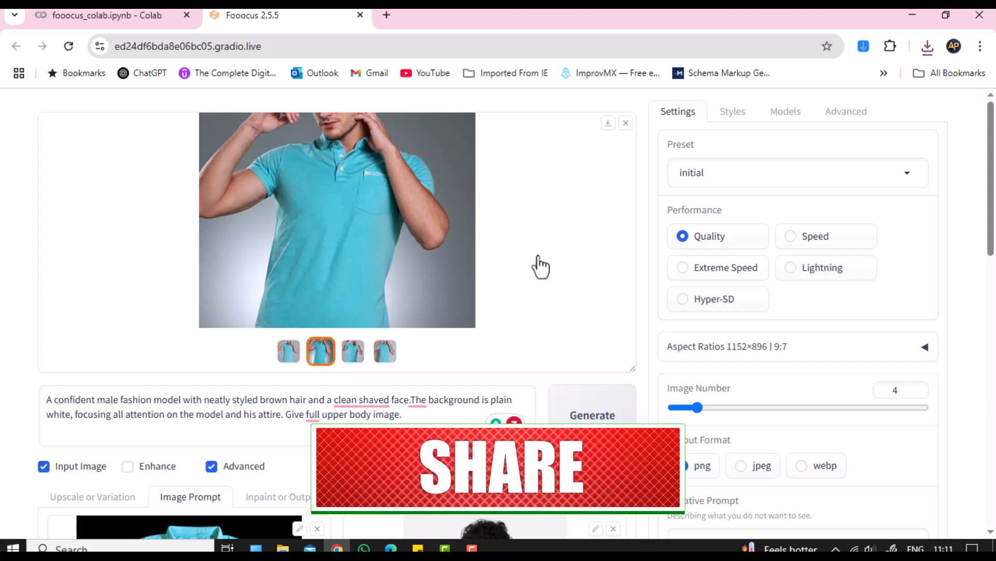
scroll(541, 265, "down", 5)
scroll(541, 266, "down", 1)
scroll(540, 265, "up", 6)
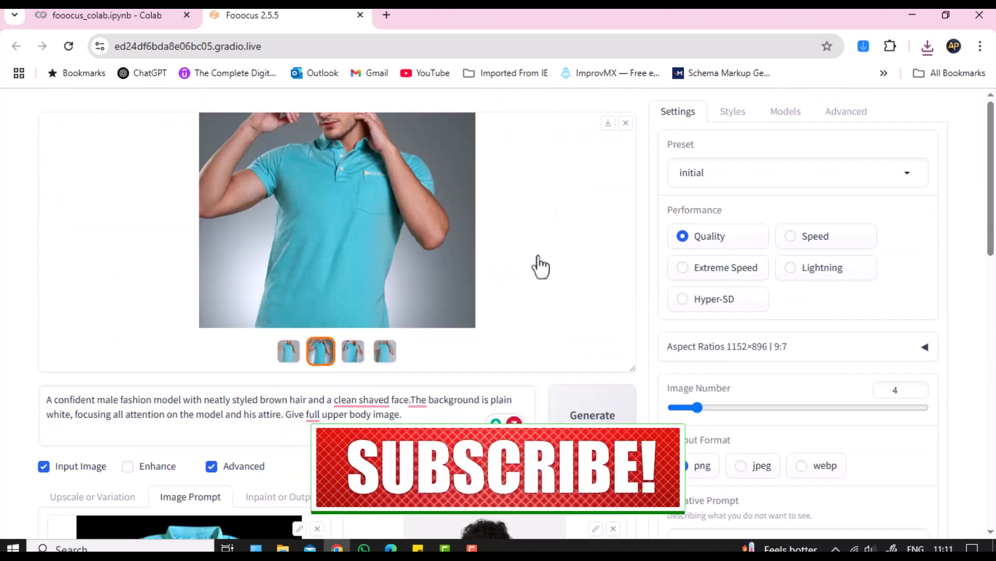
scroll(540, 266, "down", 12)
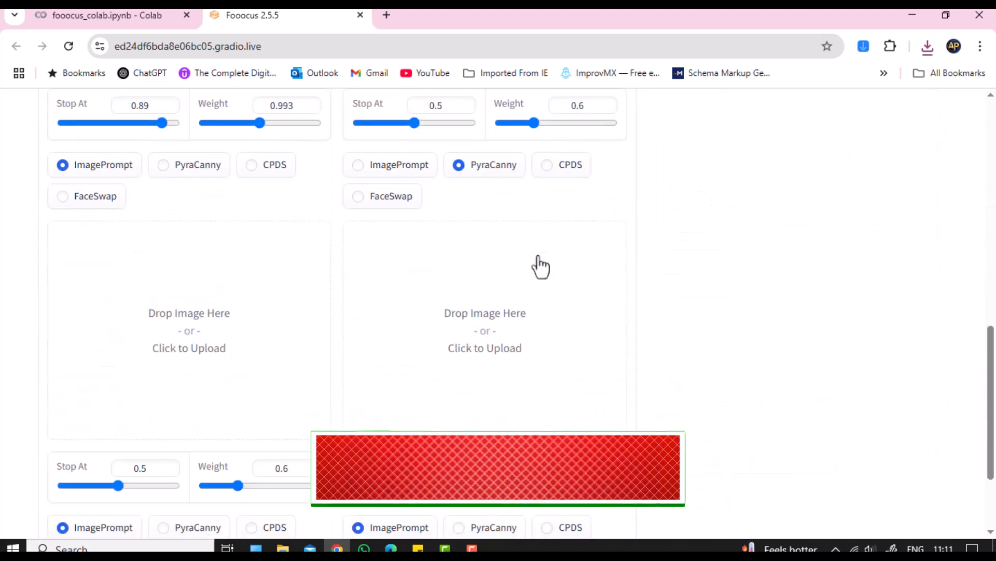
scroll(540, 265, "up", 12)
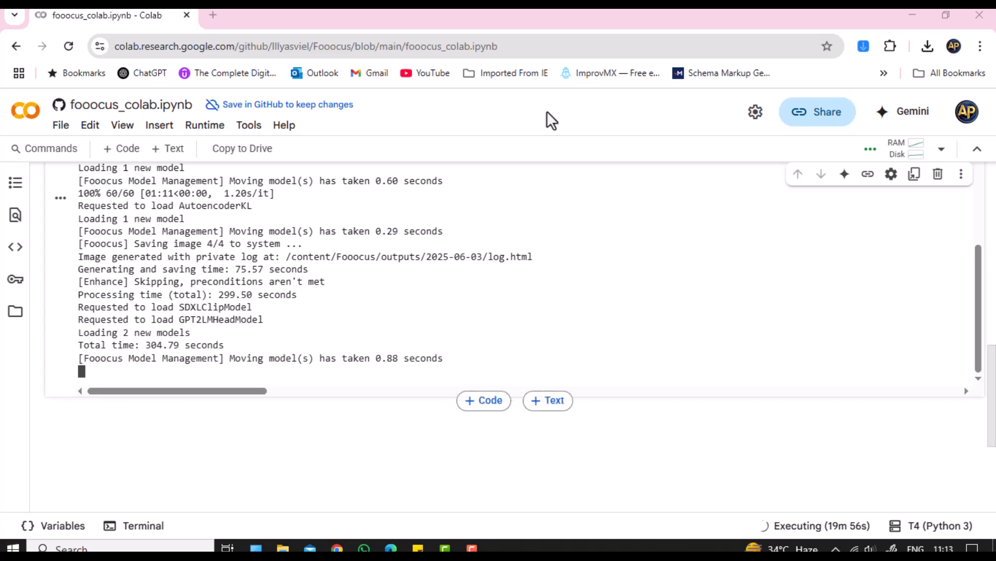
Step: Stop the running Fooocus setup cell in the Colab notebook
left_click_drag(976, 313, 988, 193)
scroll(975, 311, "up", 6)
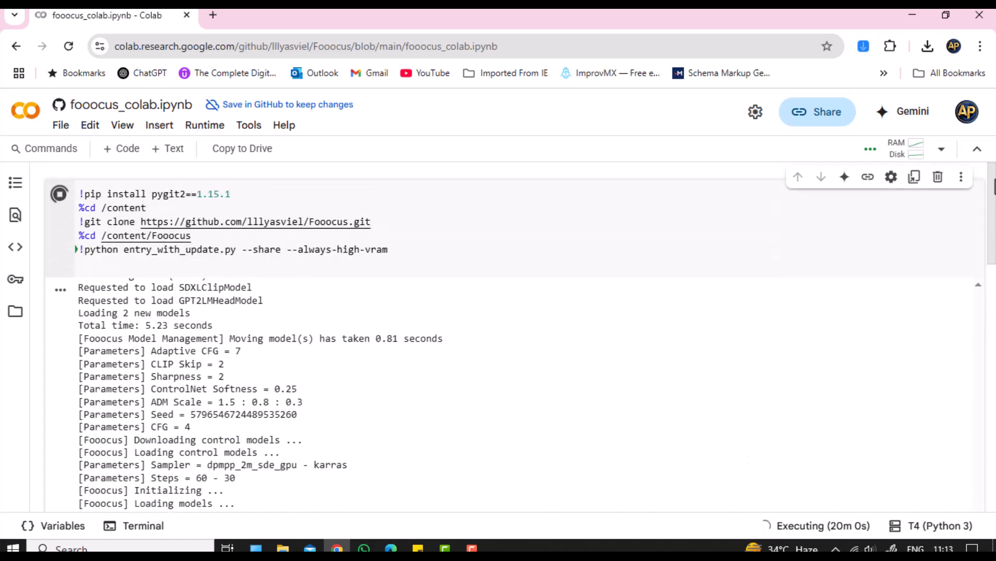
left_click(61, 200)
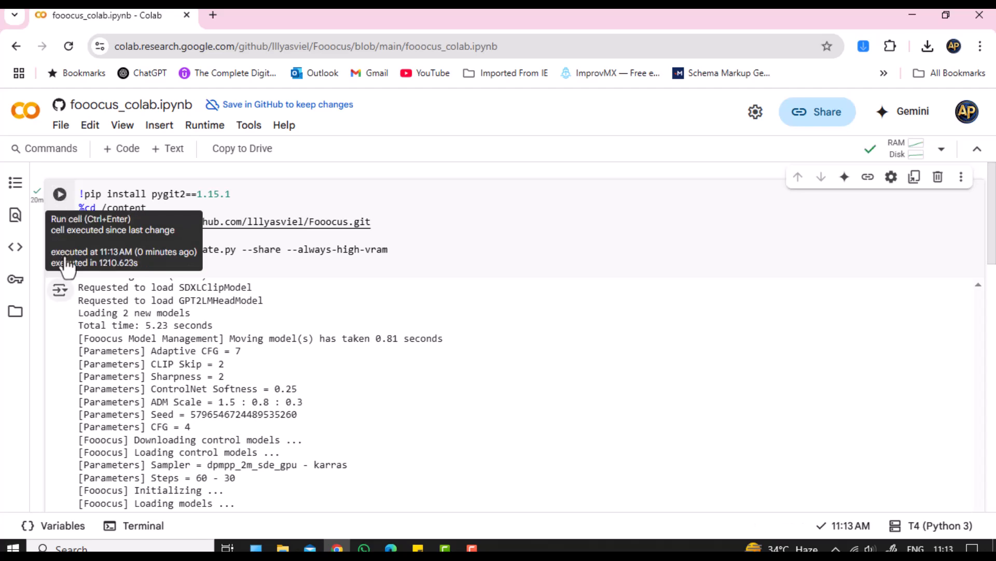